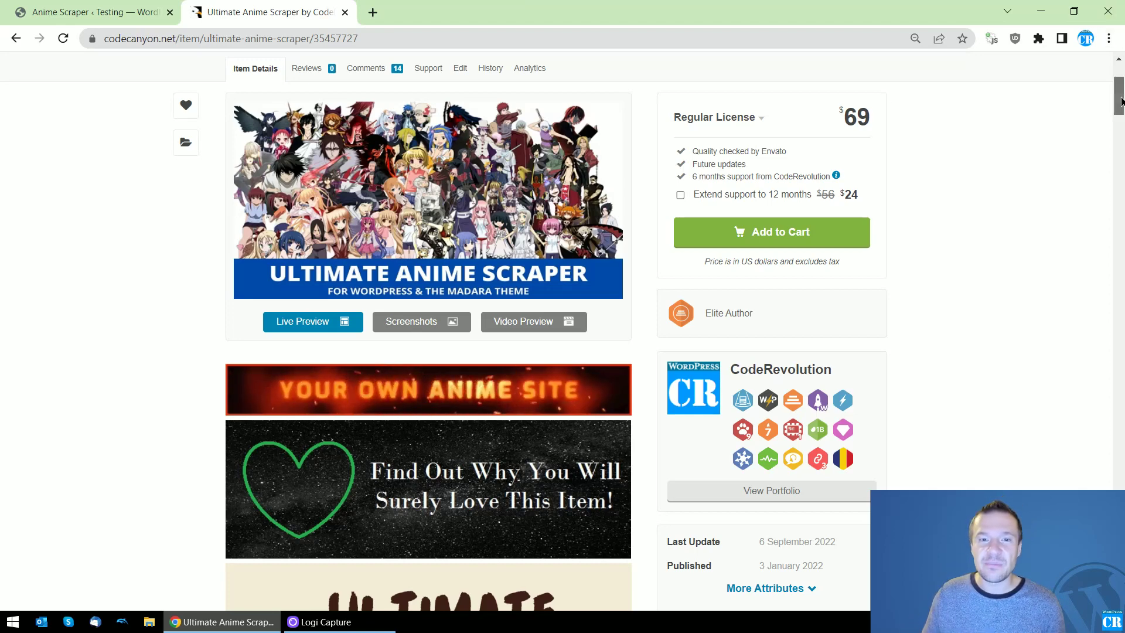
- Highlight the 2.0.0 AnimeAPI note and the 2.0.1 local storage scraping feature in the changelog
scroll(428, 82, "up", 2)
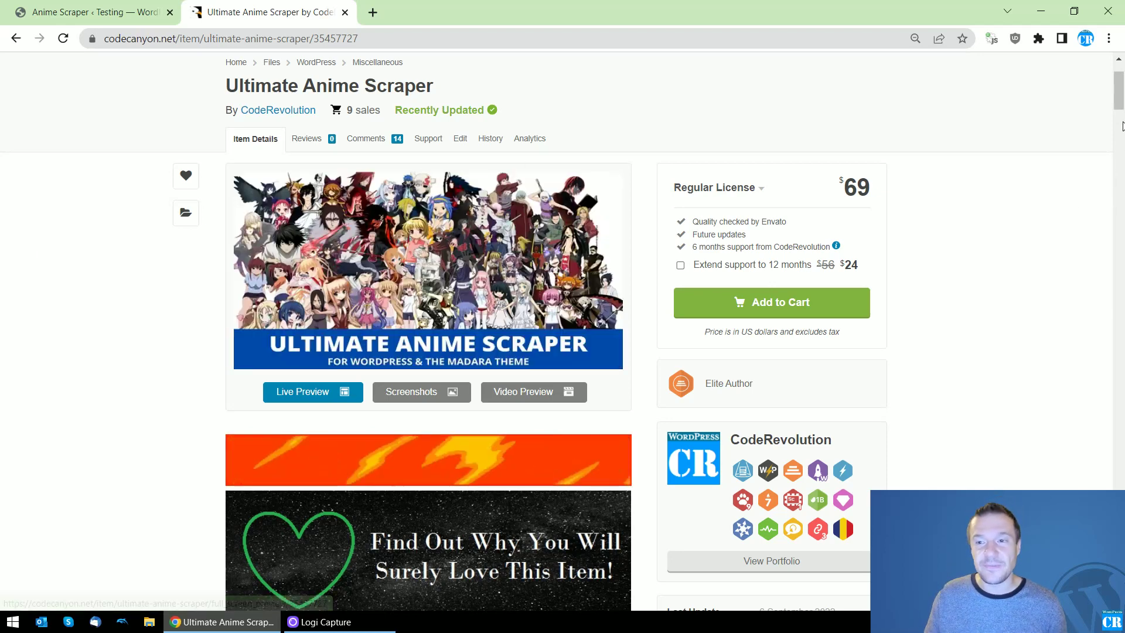
left_click_drag(1119, 97, 1088, 450)
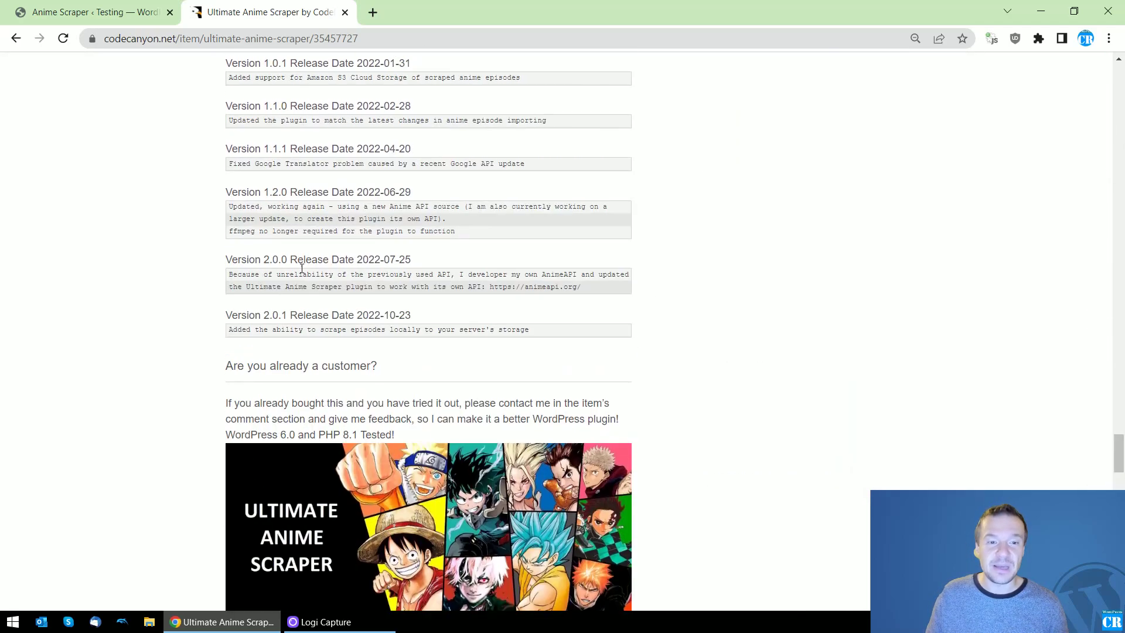
left_click_drag(264, 261, 585, 285)
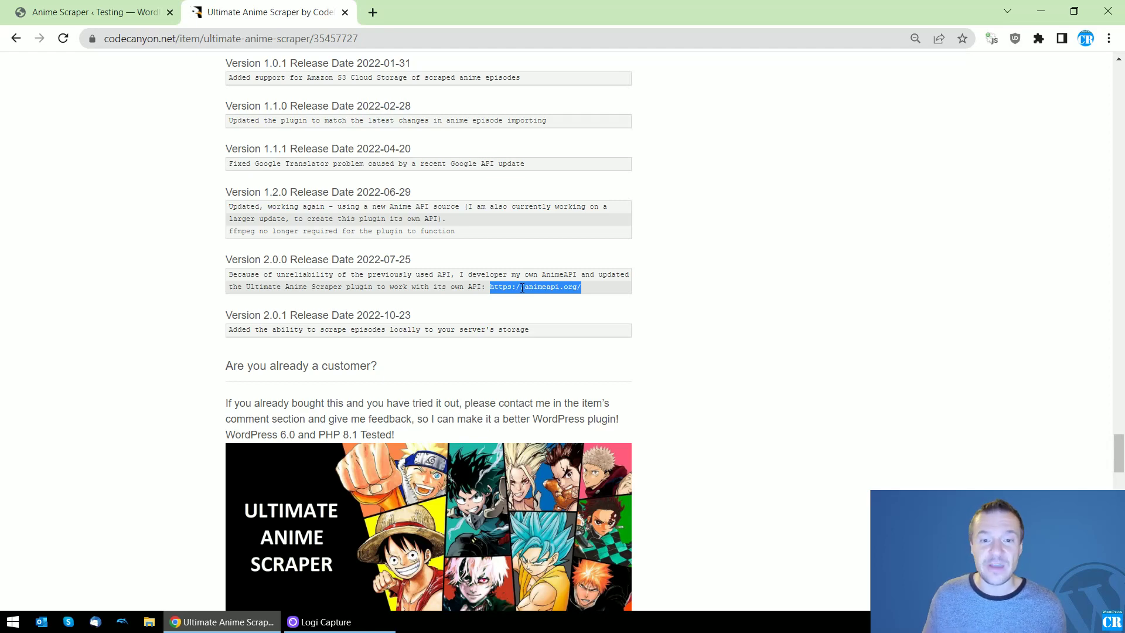
left_click_drag(264, 315, 281, 315)
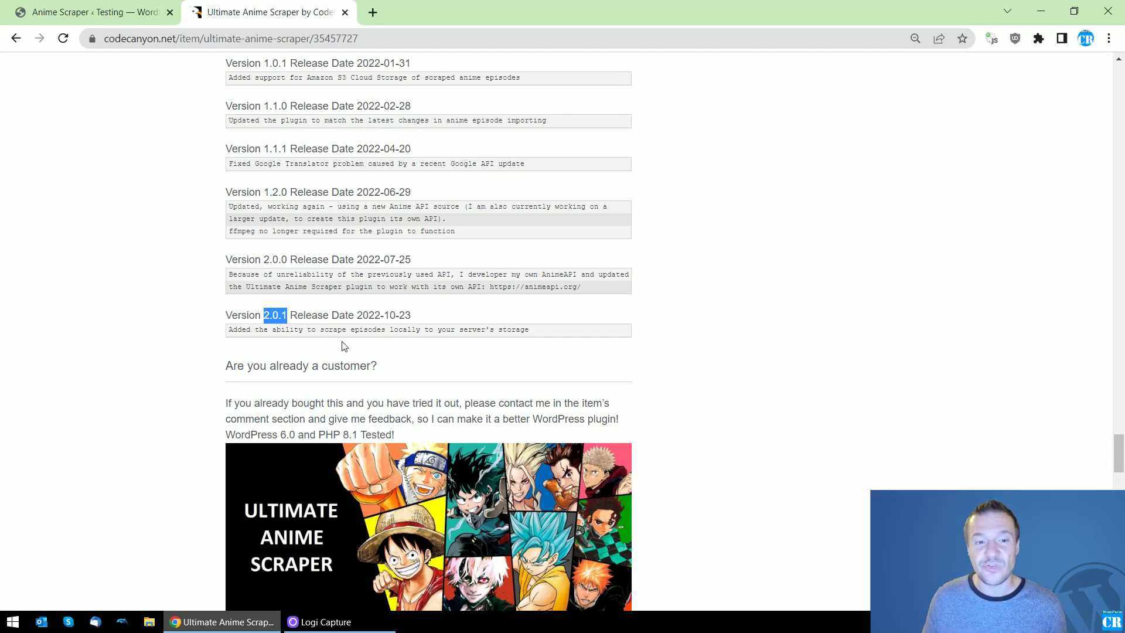
left_click_drag(317, 330, 526, 330)
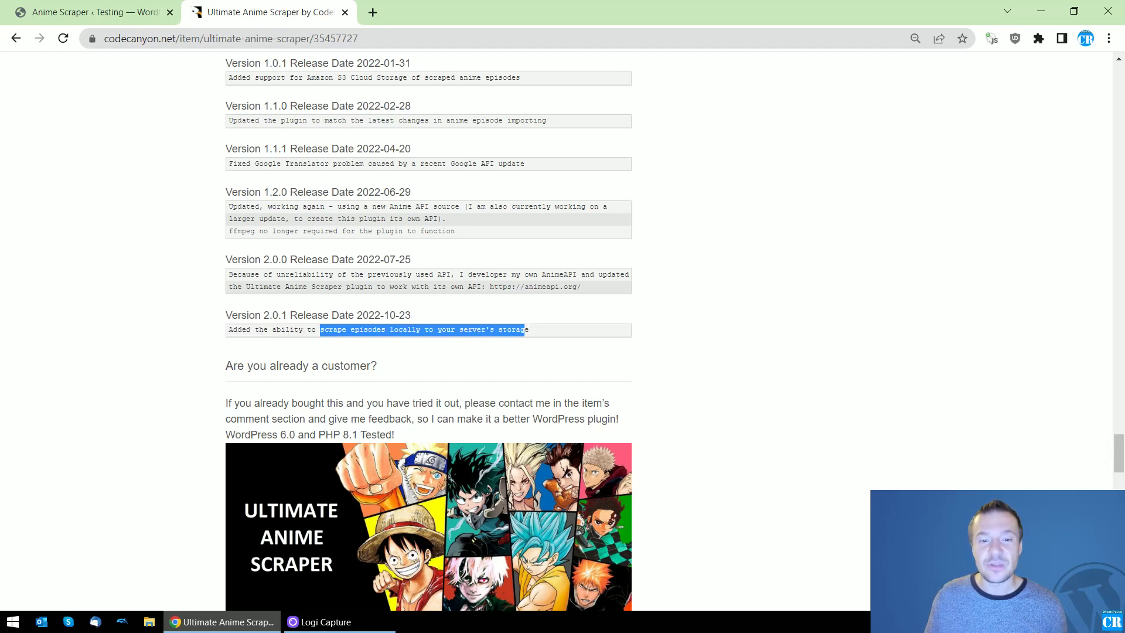
- Clear the highlight, scroll back to the top and go to the WordPress Anime Scraper tab
left_click(535, 348)
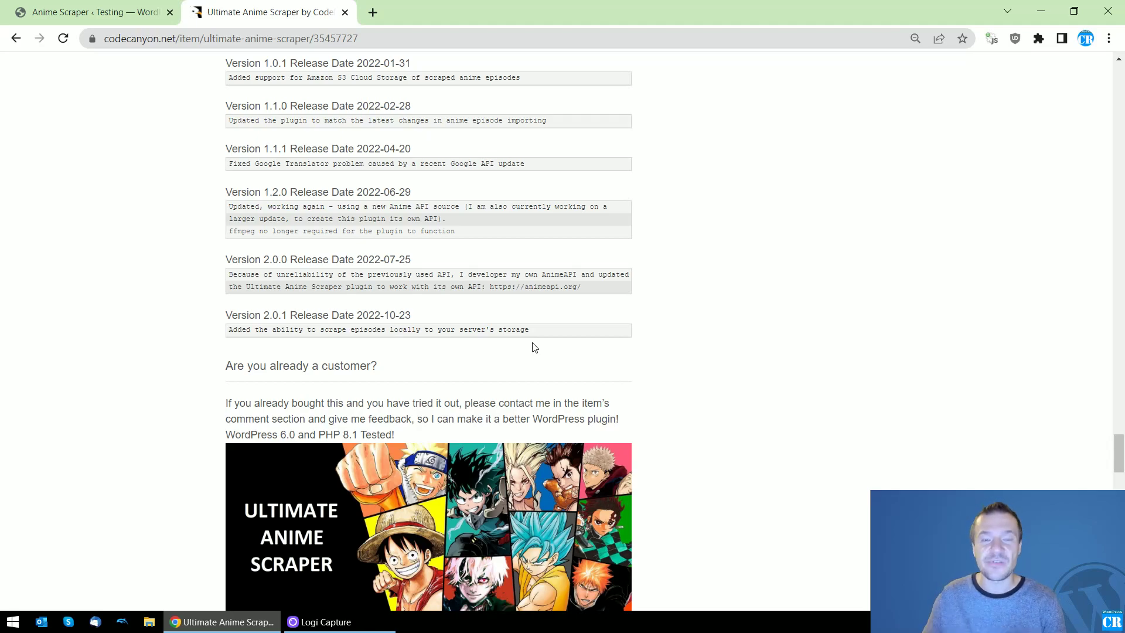
left_click_drag(1109, 455, 1119, 99)
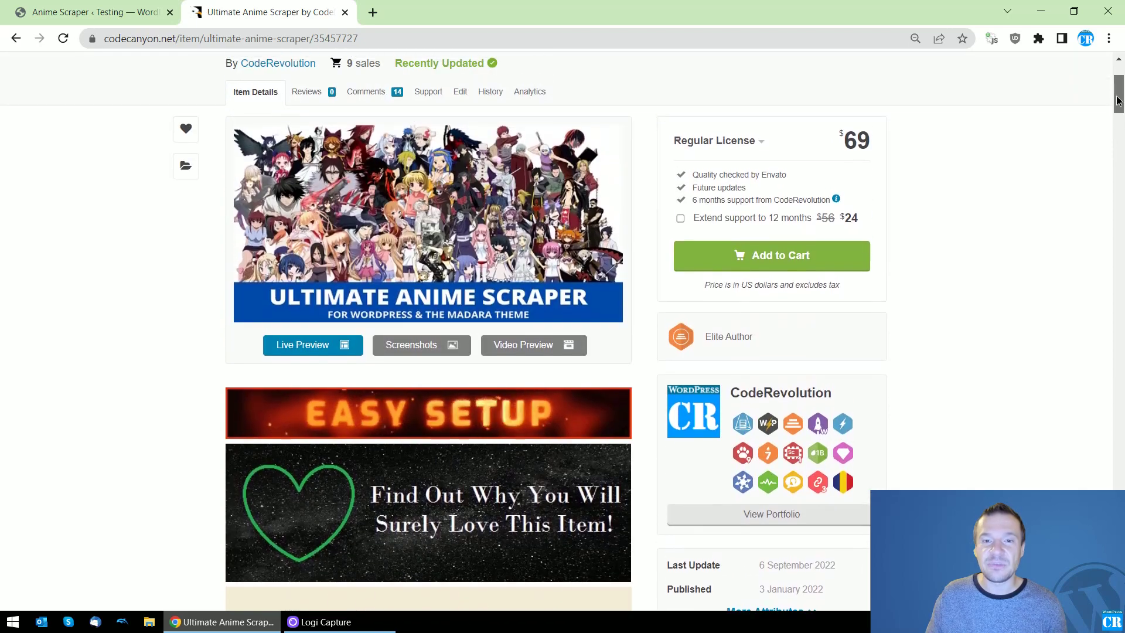
left_click(94, 11)
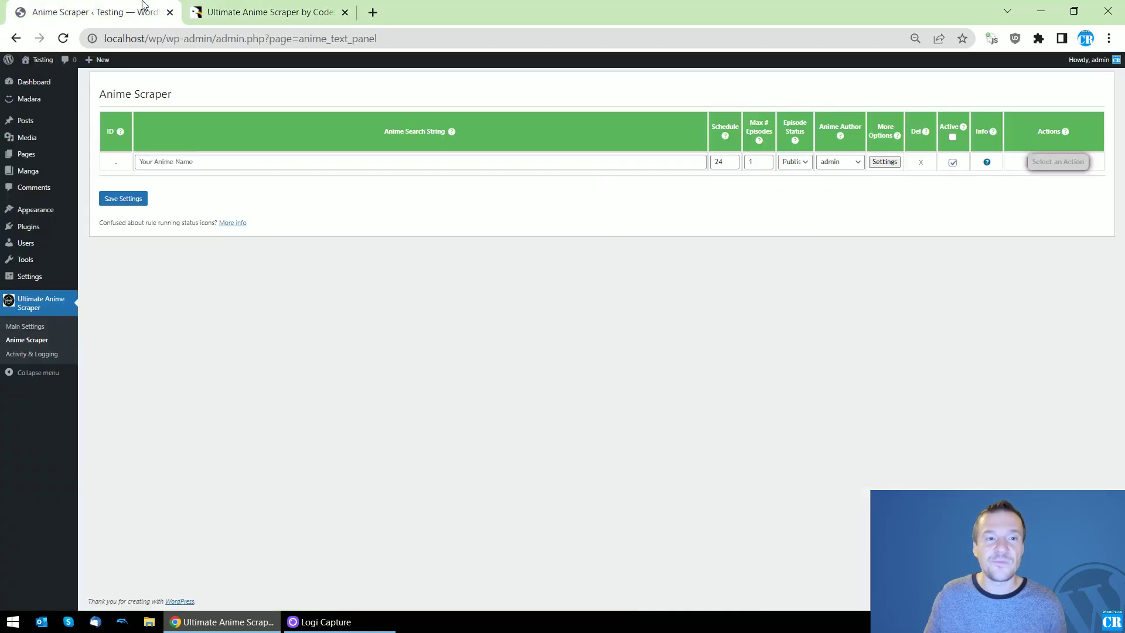
- Reload the rules page, set Anime Search String to 'Vampire Holmes' and save the rule
left_click(63, 38)
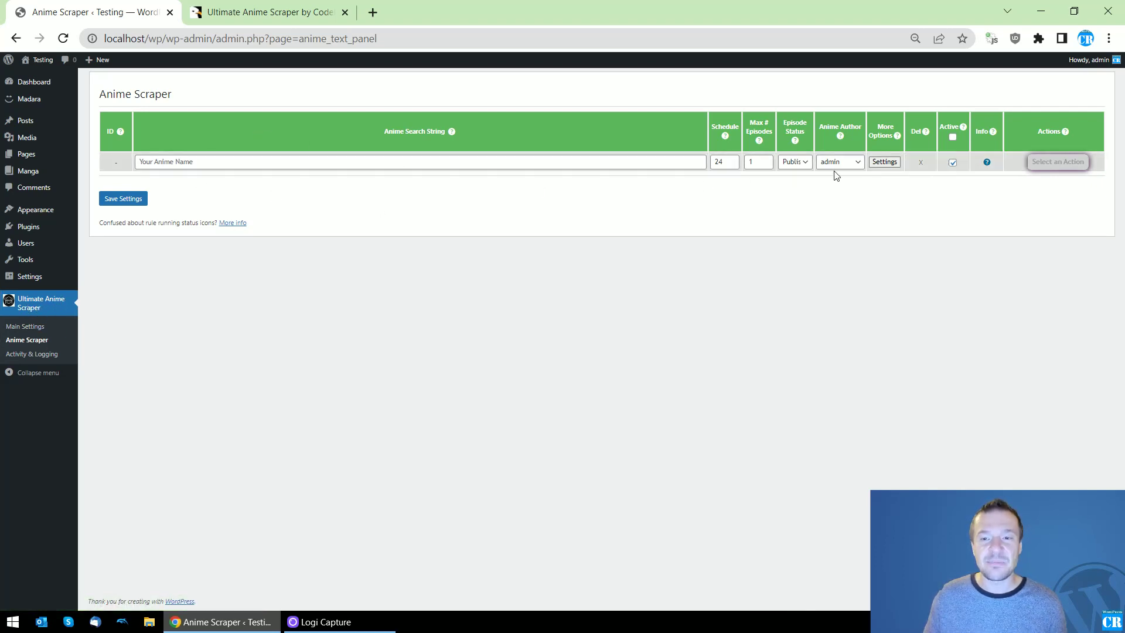
left_click(256, 161)
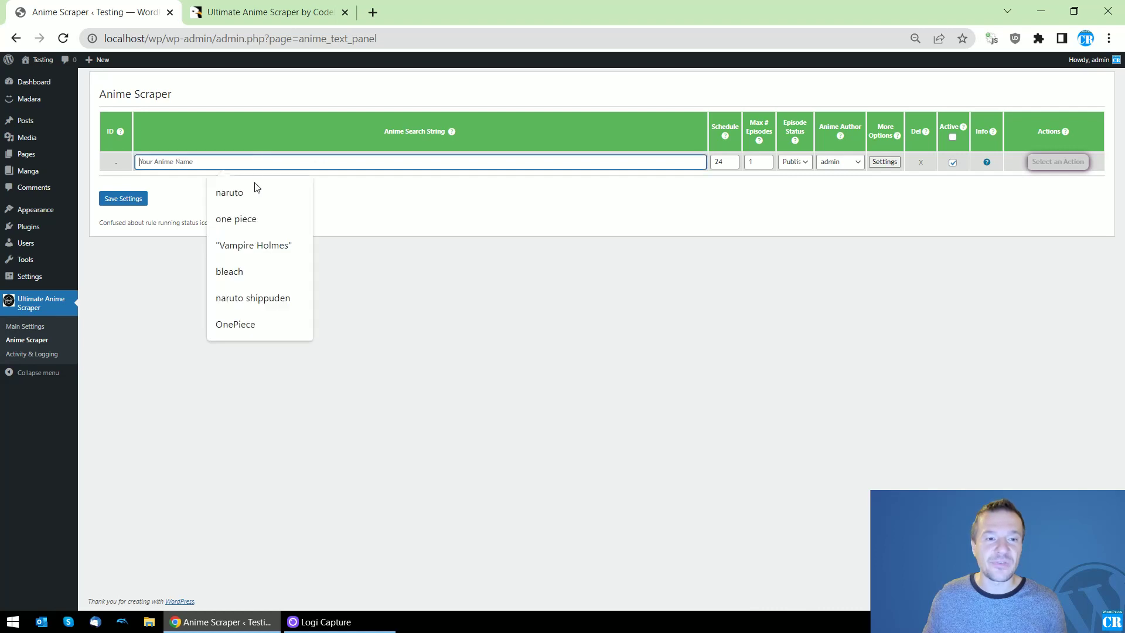
left_click(256, 243)
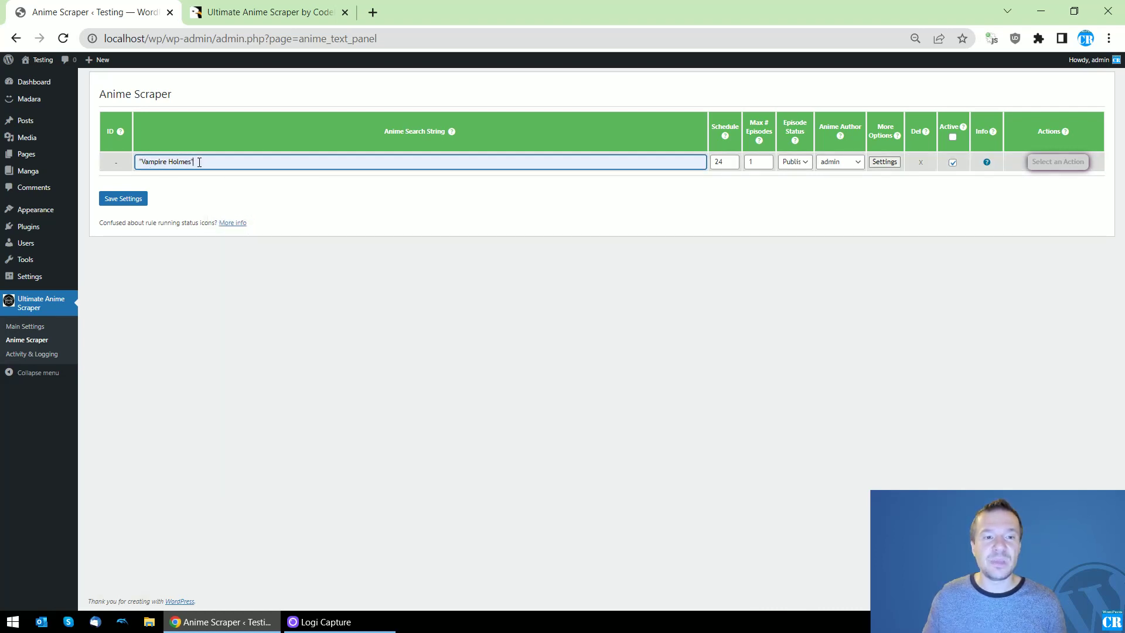
left_click(136, 200)
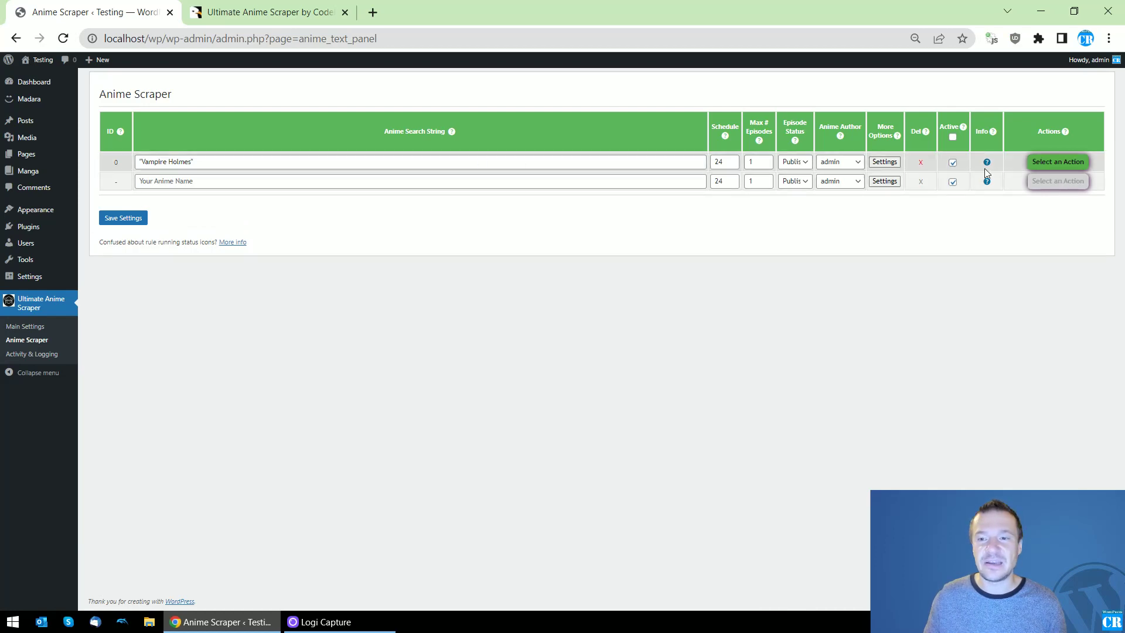
- Run rule 0 now after glancing at its advanced settings
left_click(885, 161)
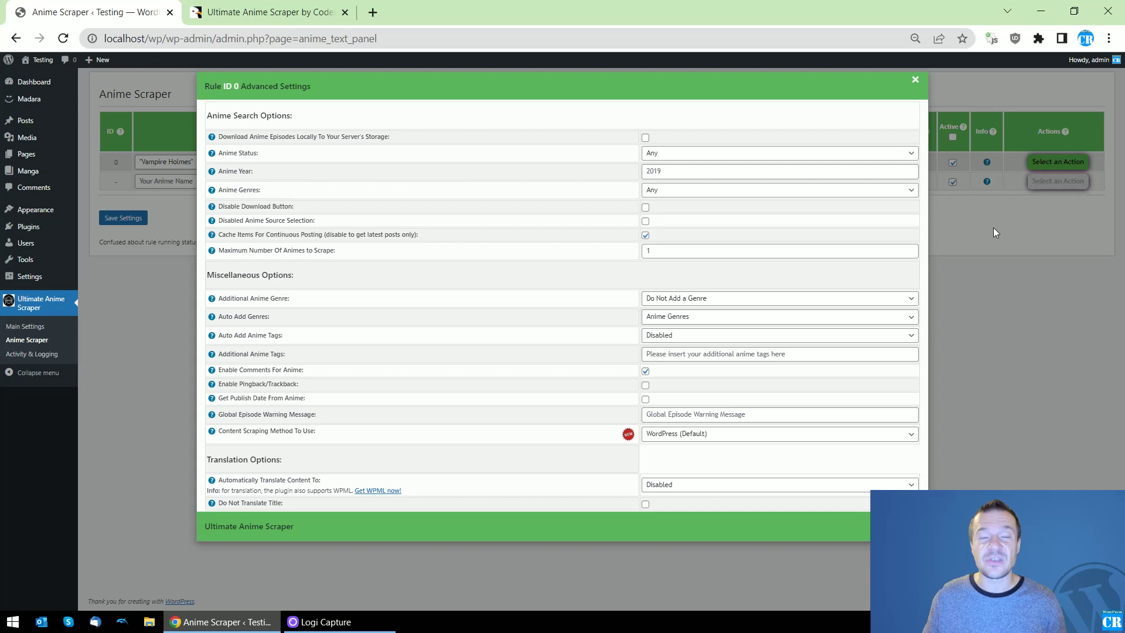
left_click(993, 227)
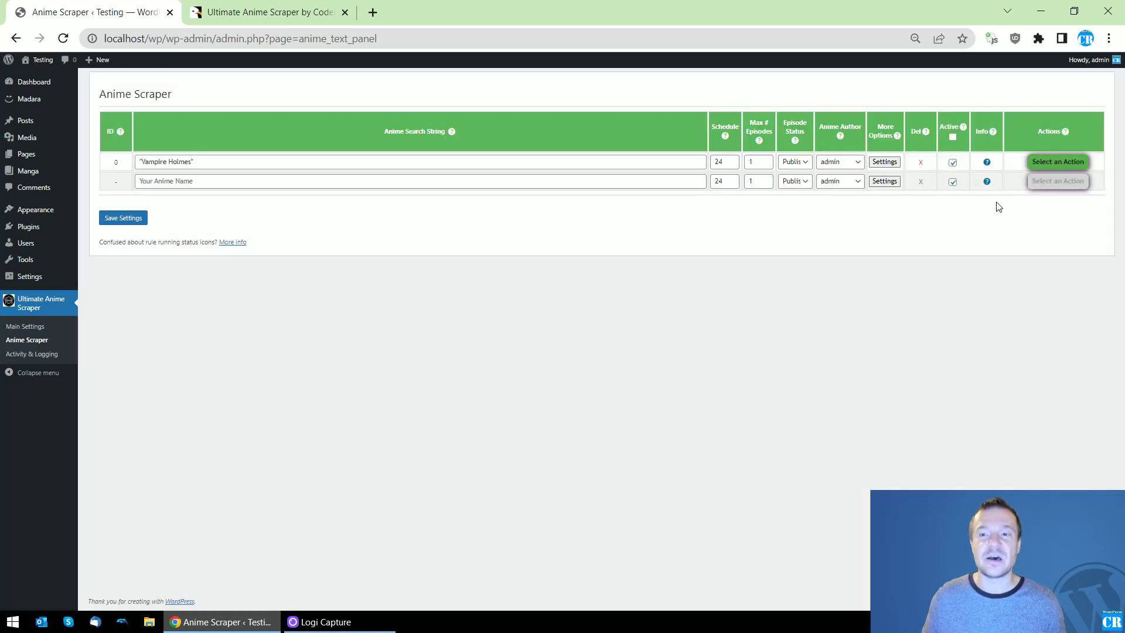
left_click(1040, 181)
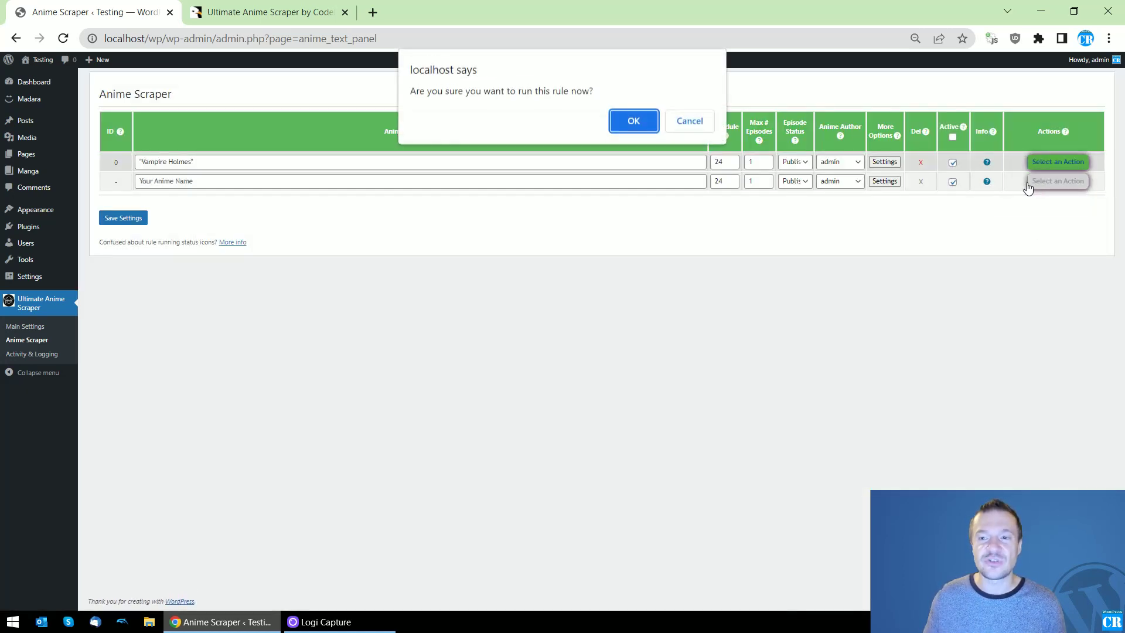
key("Return")
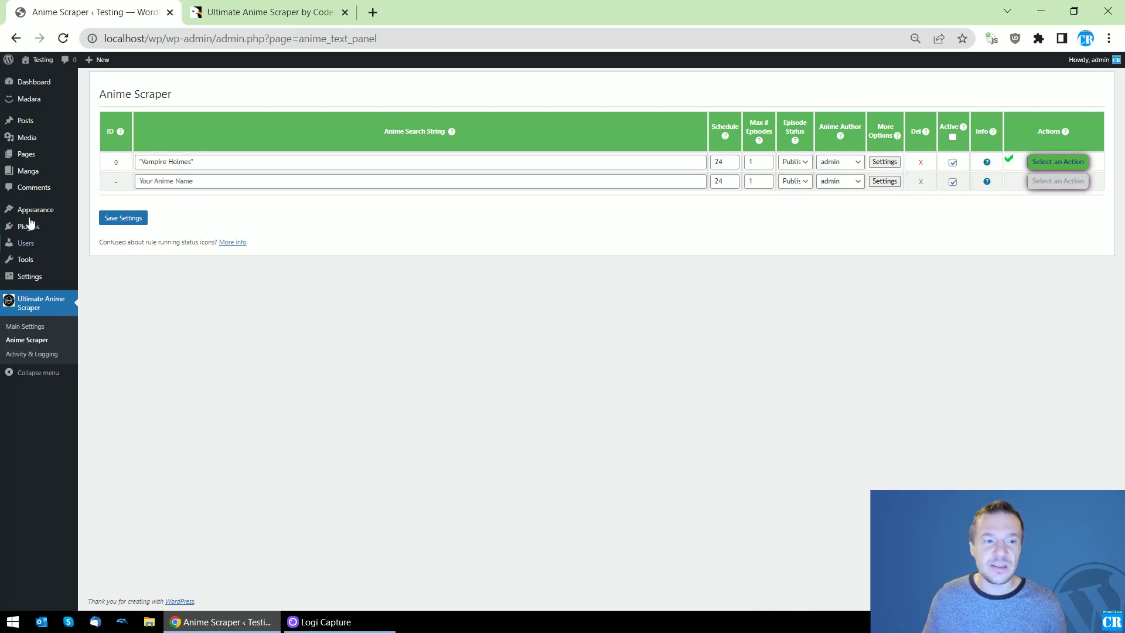
- Confirm in a new Manga tab that Vampire Holmes has an Episode 1 chapter, then return to the rules
middle_click(34, 176)
key("ctrl+Tab")
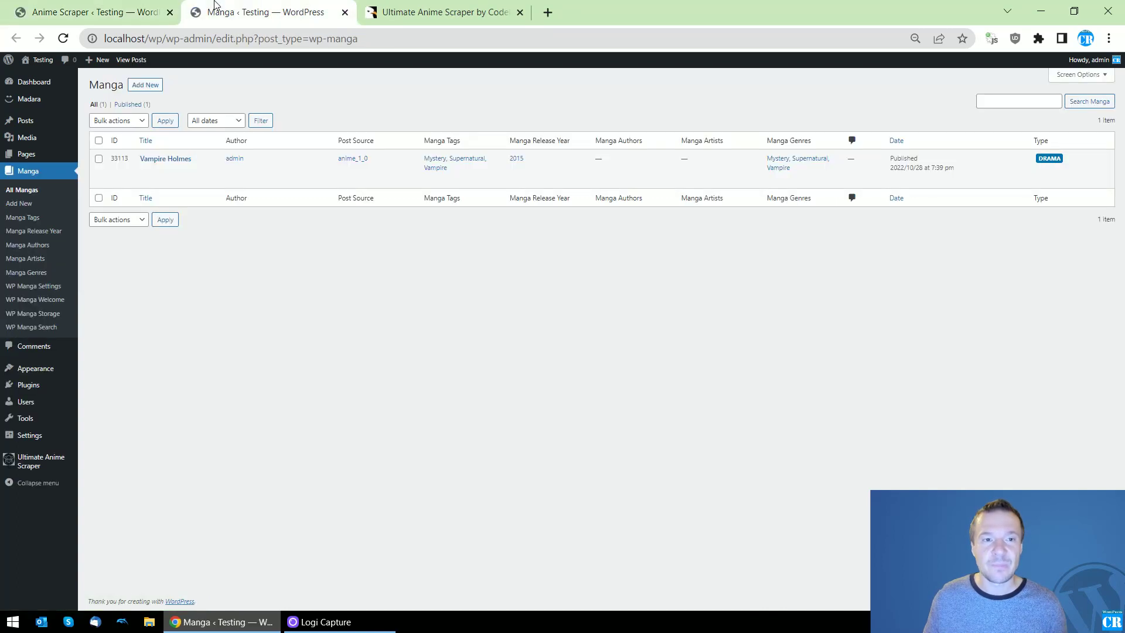
left_click(164, 160)
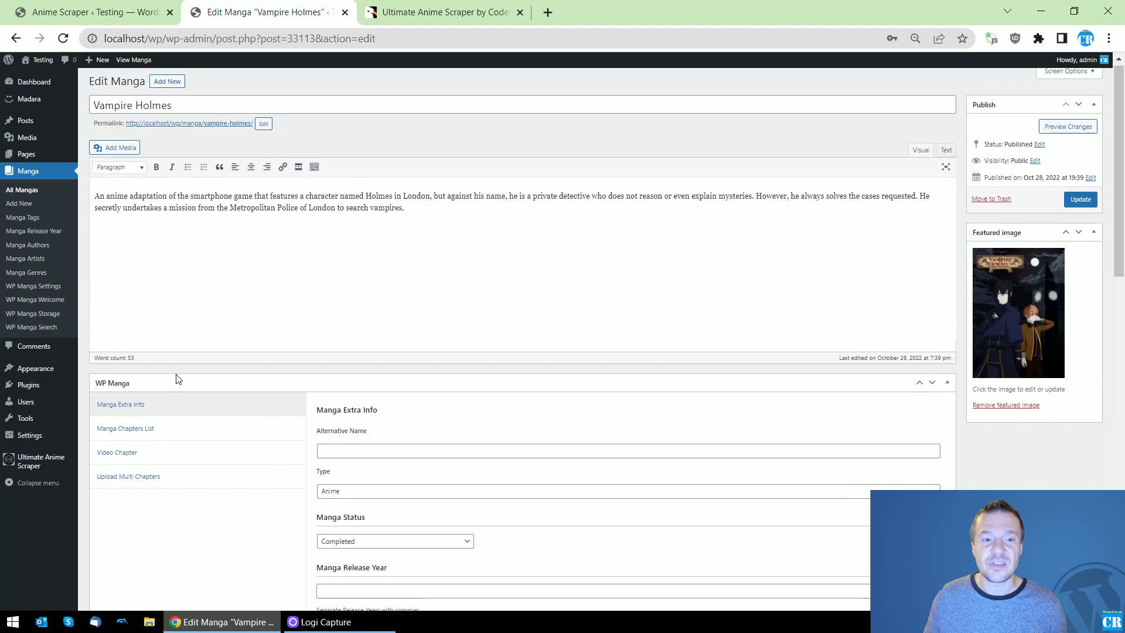
left_click(148, 433)
left_click(355, 501)
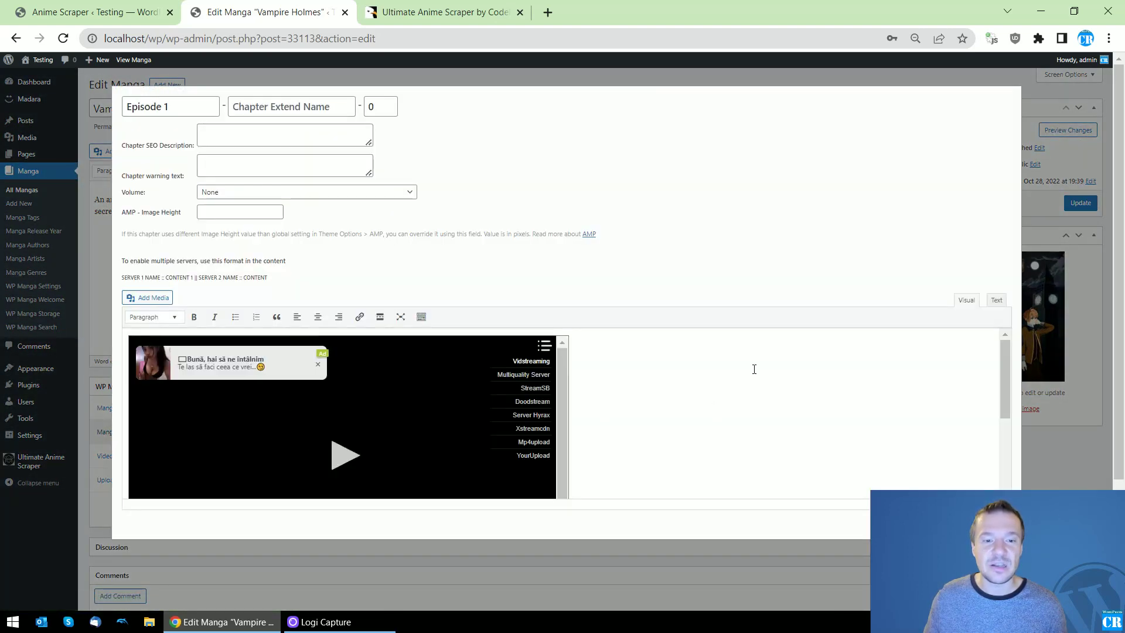
left_click(1042, 104)
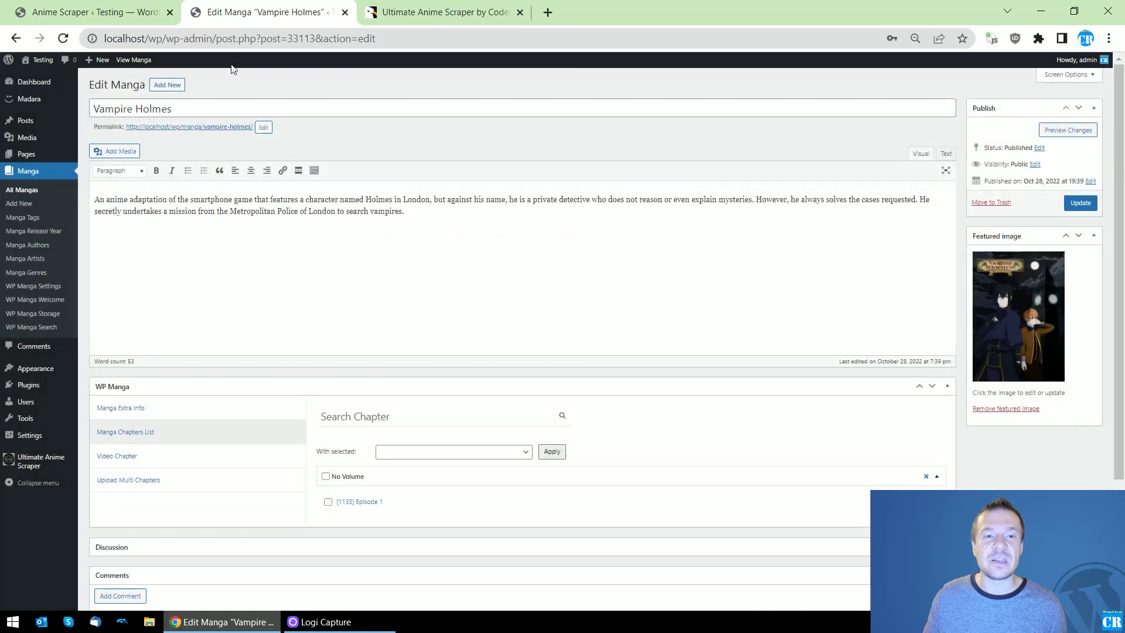
left_click(94, 11)
- Choose Permanently Delete All Animes for rule 0 and confirm
left_click(1057, 161)
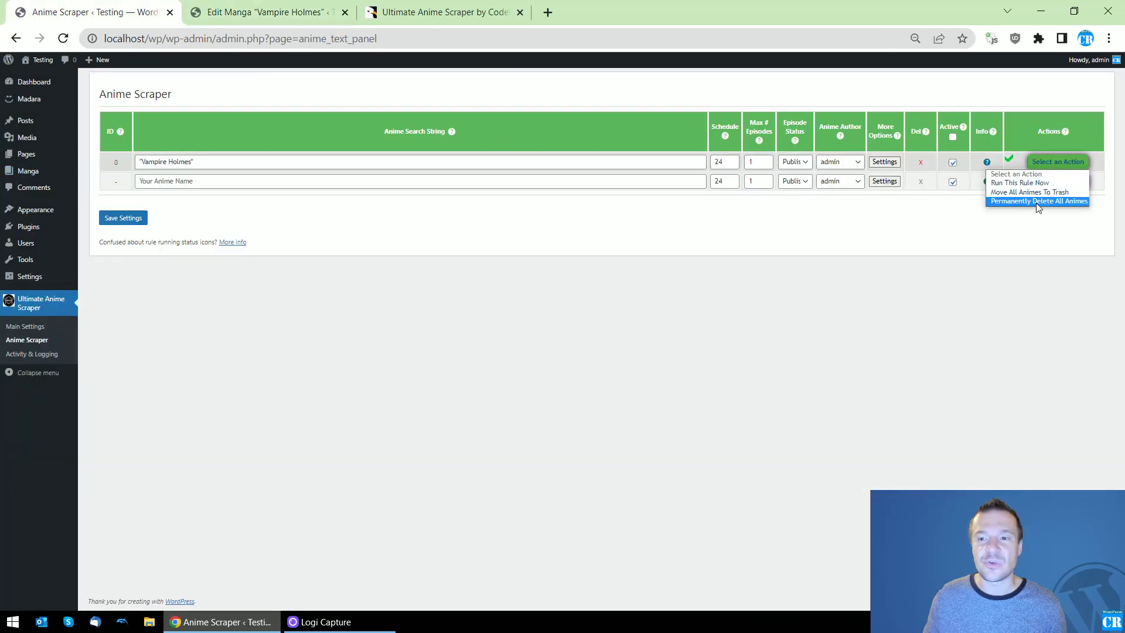
left_click(1036, 202)
key("Return")
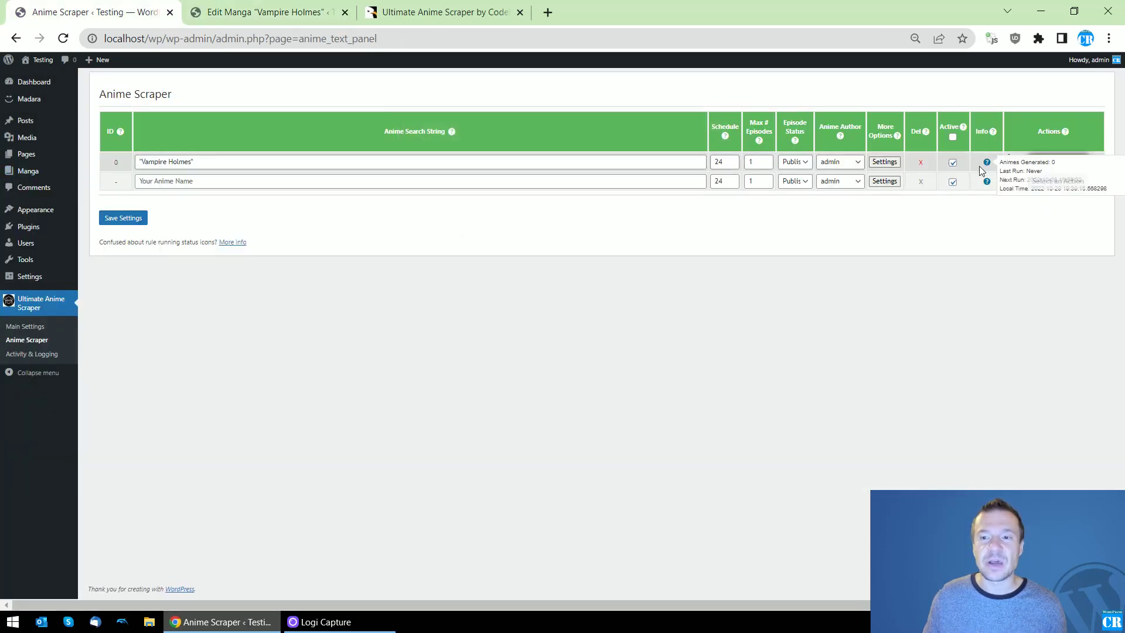
- In rule 0's settings, tick Download Anime Episodes Locally and choose Use Puppeteer as scraping method
left_click(892, 163)
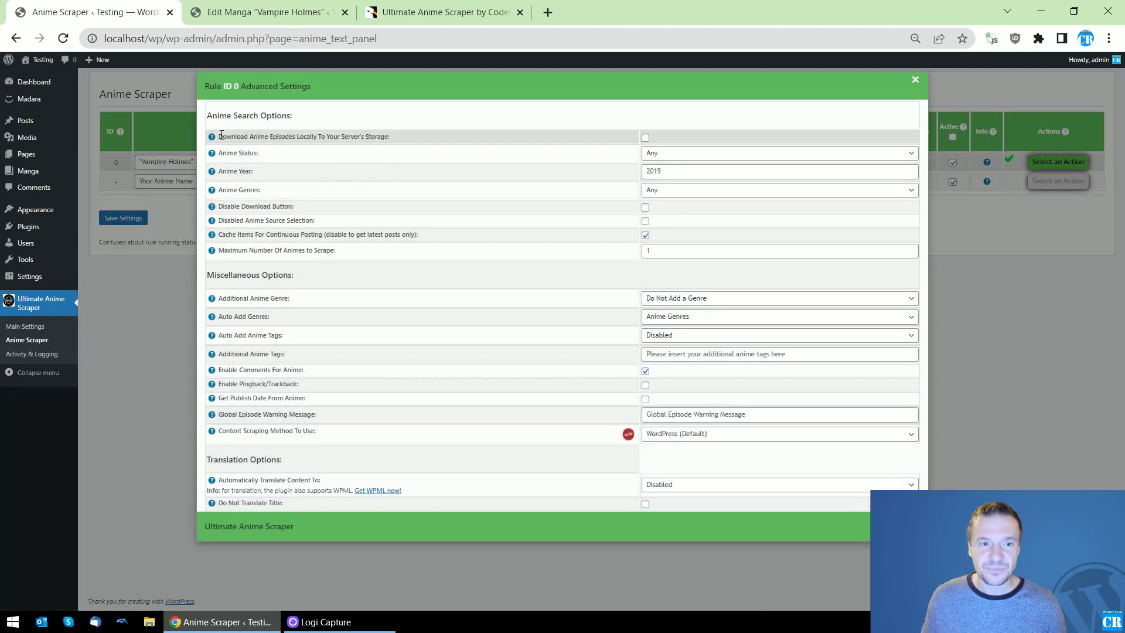
left_click_drag(221, 136, 388, 136)
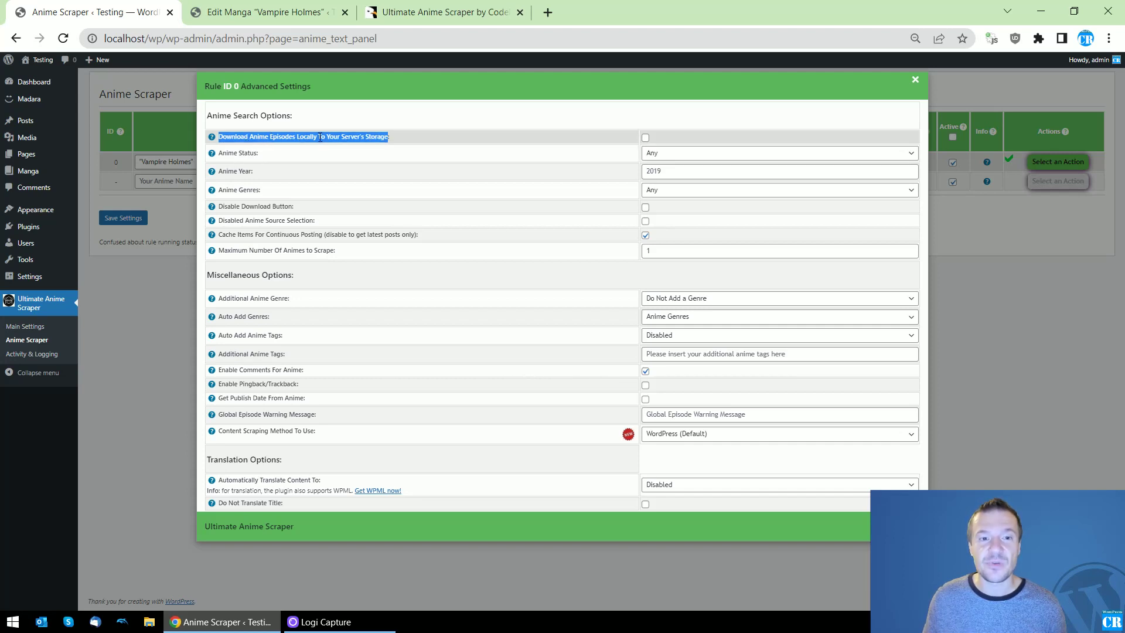
left_click(645, 137)
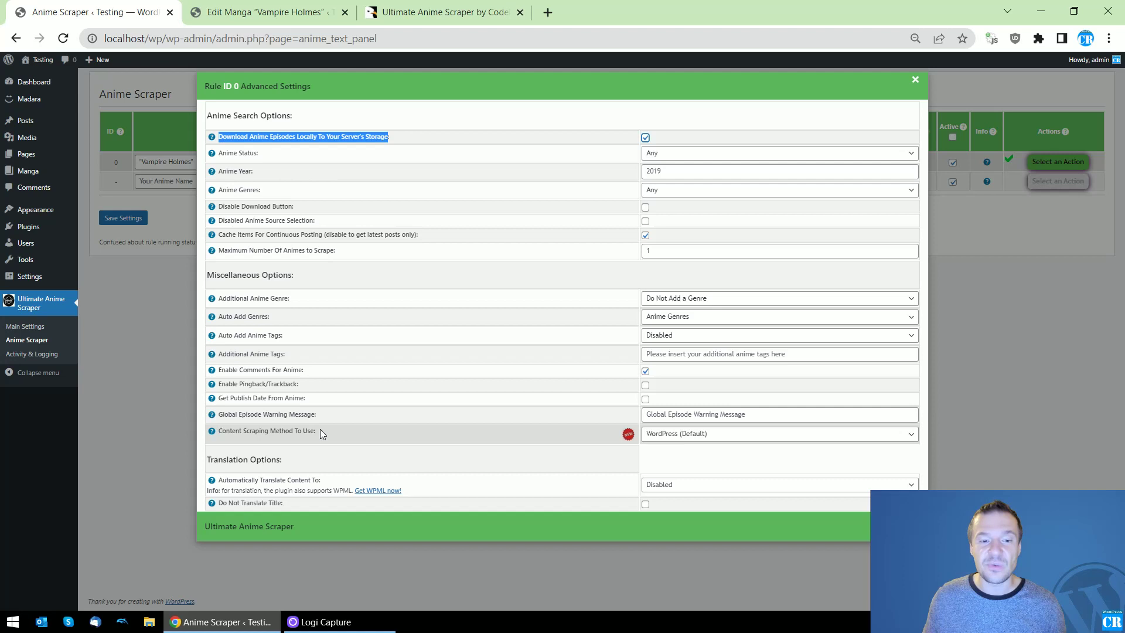
left_click(662, 434)
left_click(668, 468)
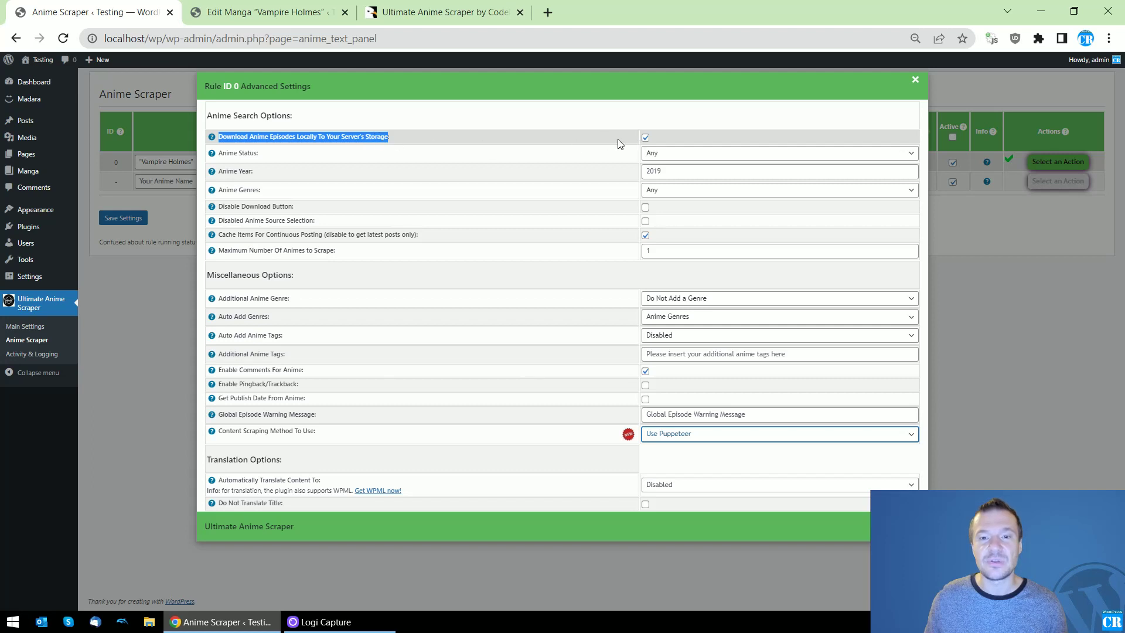
- Save the rule settings and permanently delete all animes created by the Vampire Holmes rule
left_click(184, 213)
left_click(124, 218)
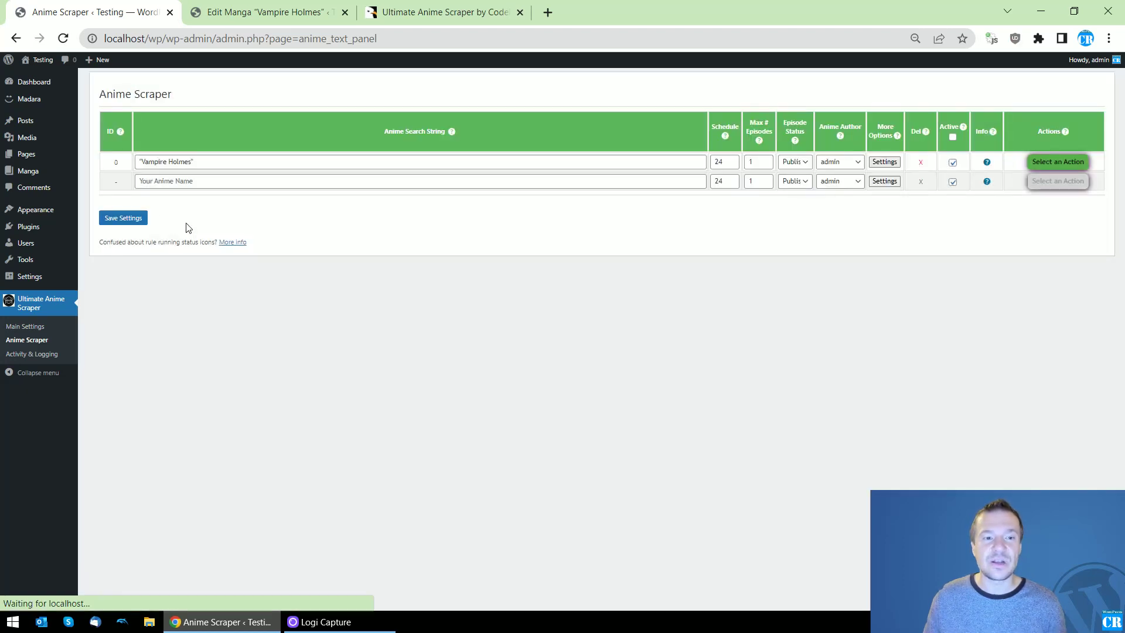
left_click(1052, 161)
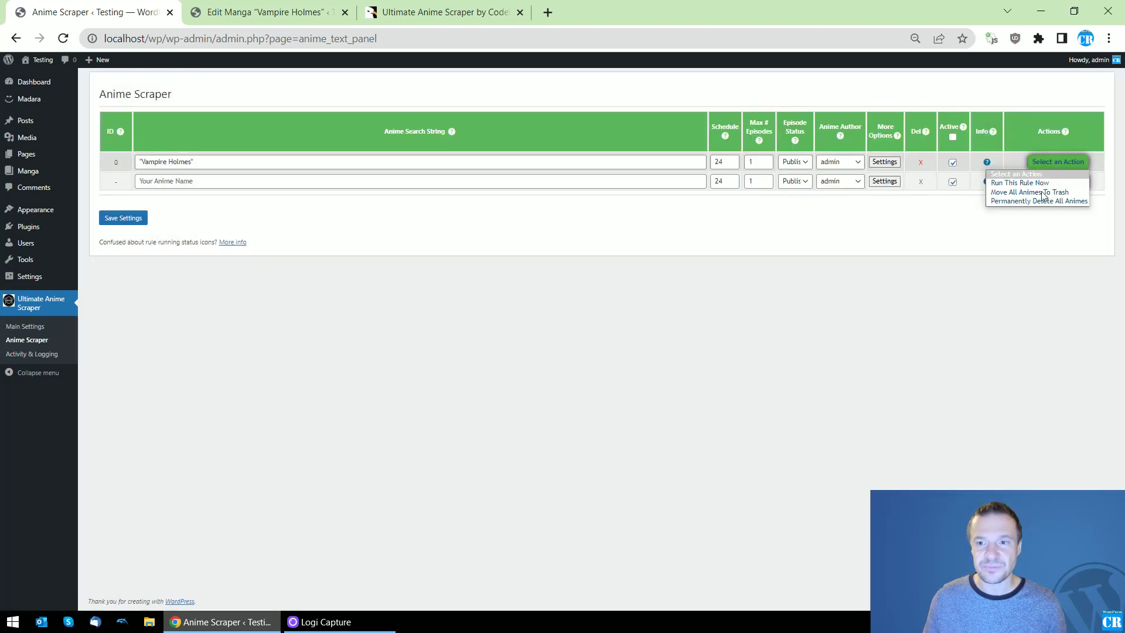
left_click(1034, 199)
key("Return")
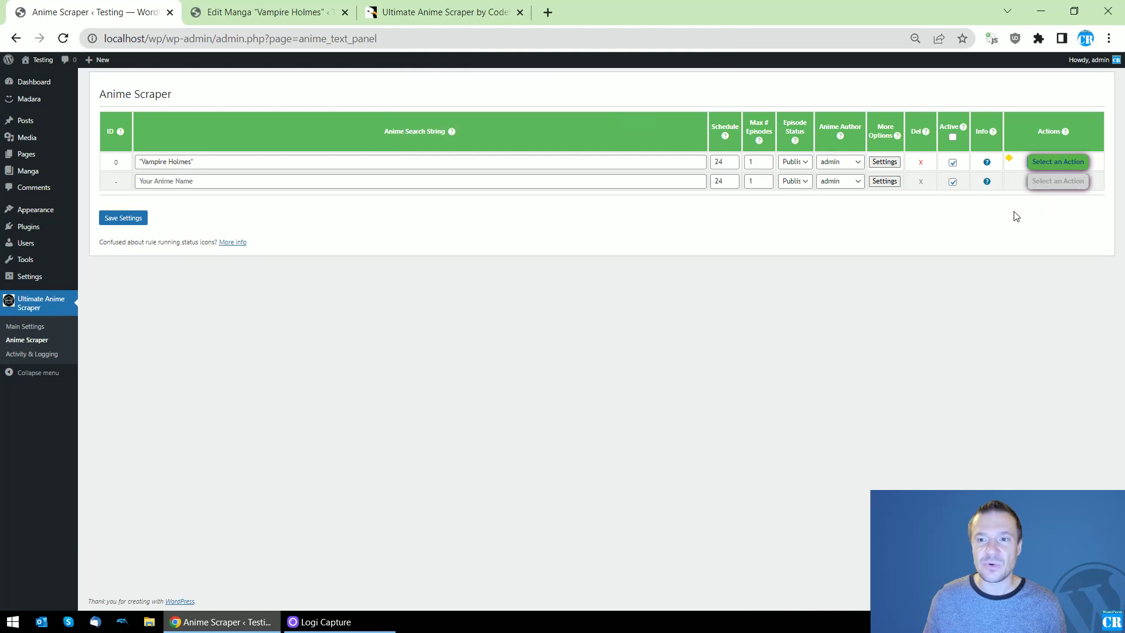
- Verify the Manga list no longer has Vampire Holmes, then run the rule now
left_click(244, 13)
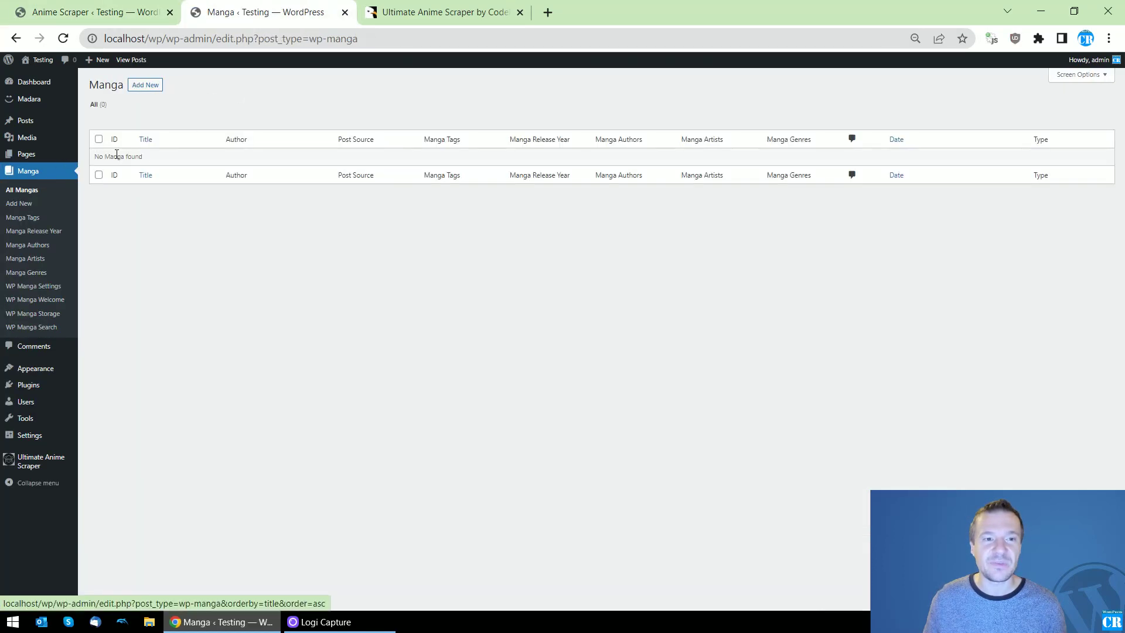
left_click(95, 11)
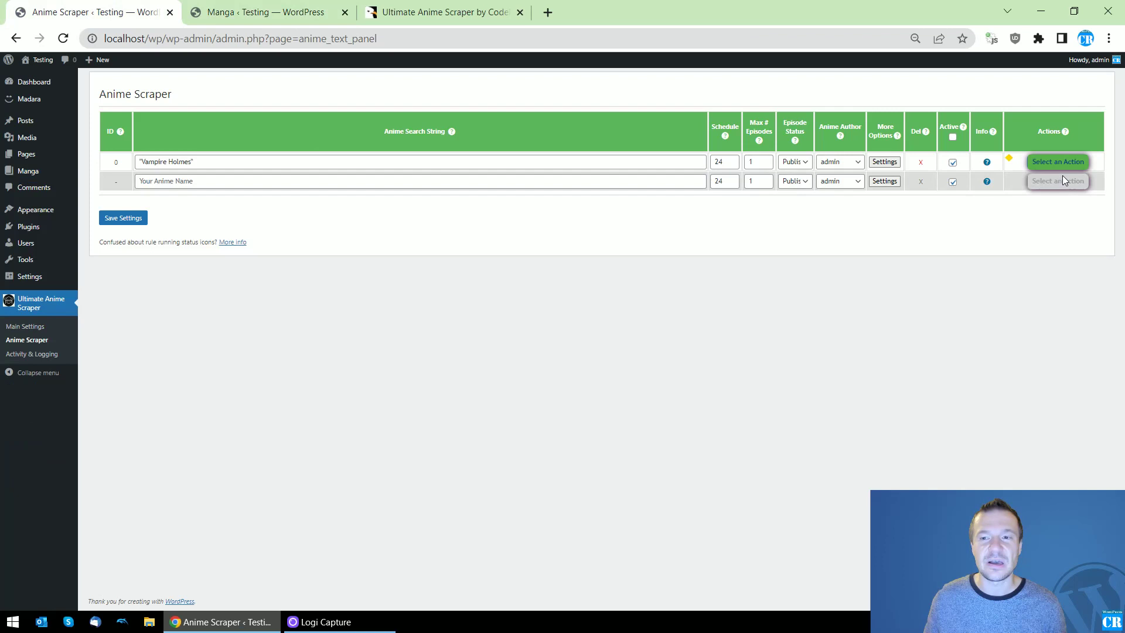
left_click(1057, 161)
left_click(1034, 179)
key("Return")
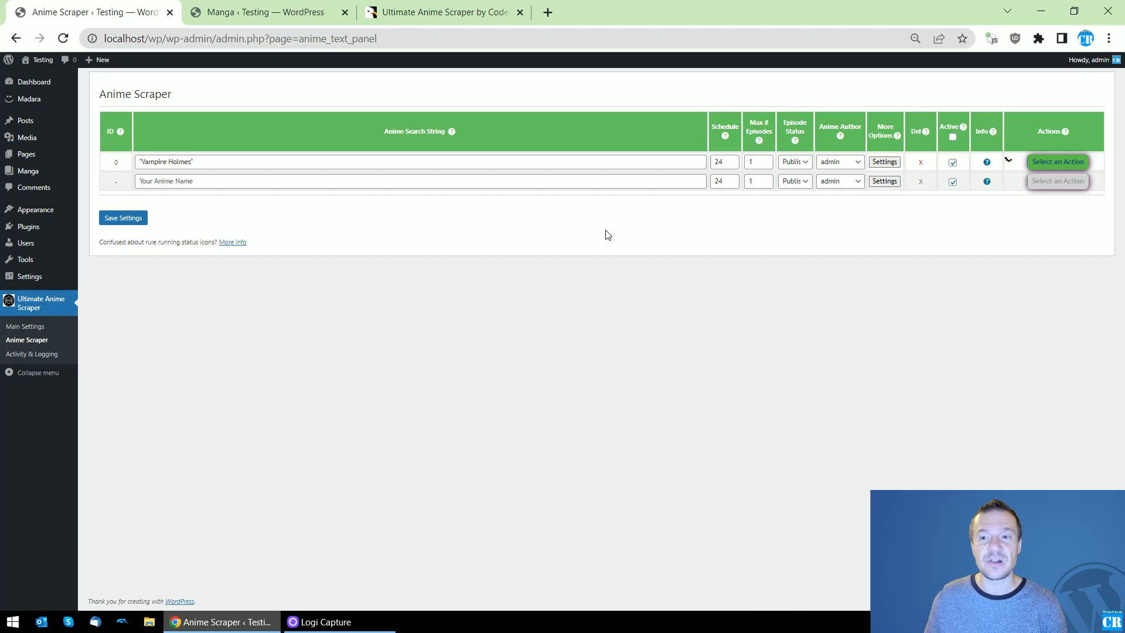
- Review rule 0's Advanced Settings and close them while the run finishes
left_click(884, 162)
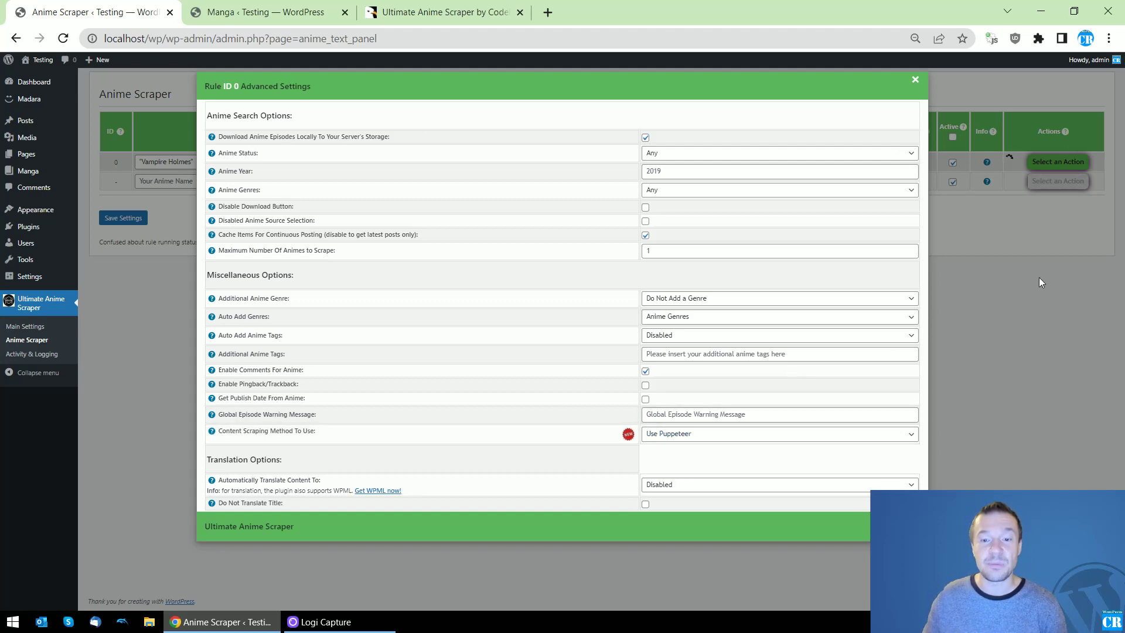
left_click(966, 233)
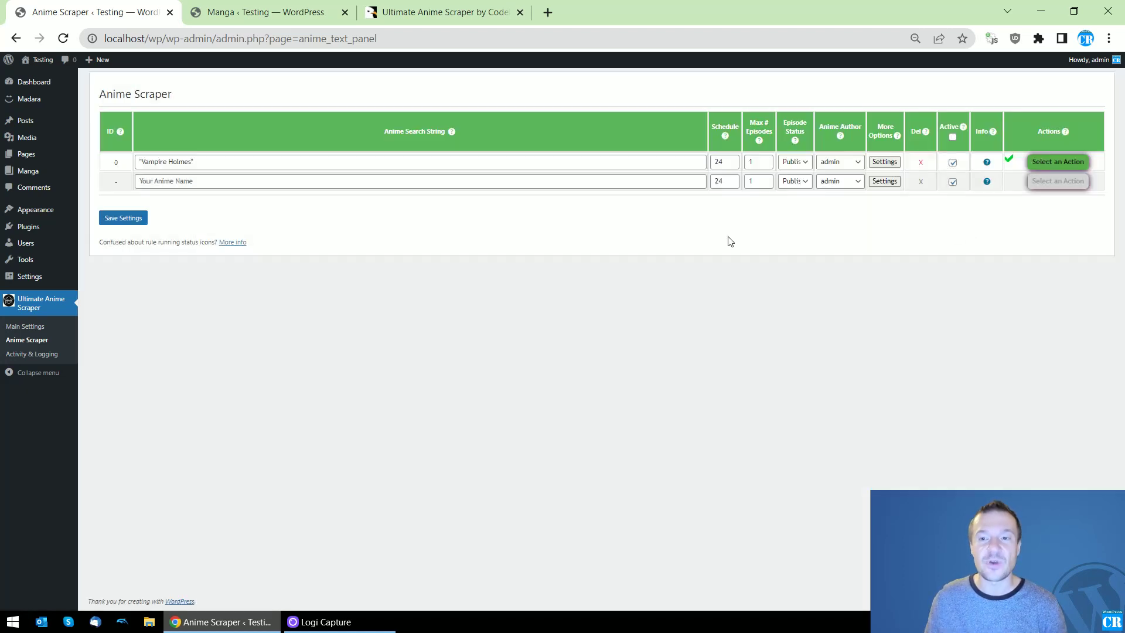
- Save, open the rule's generated animes in a new tab and edit the Vampire Holmes manga
left_click(127, 218)
mouse_move(992, 164)
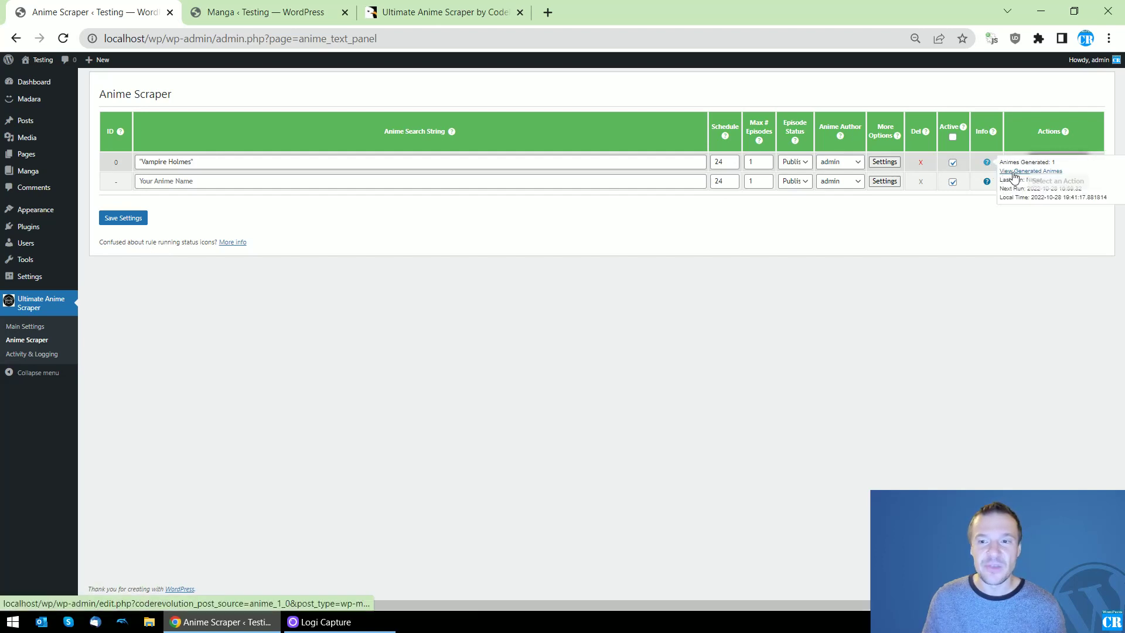
middle_click(1015, 171)
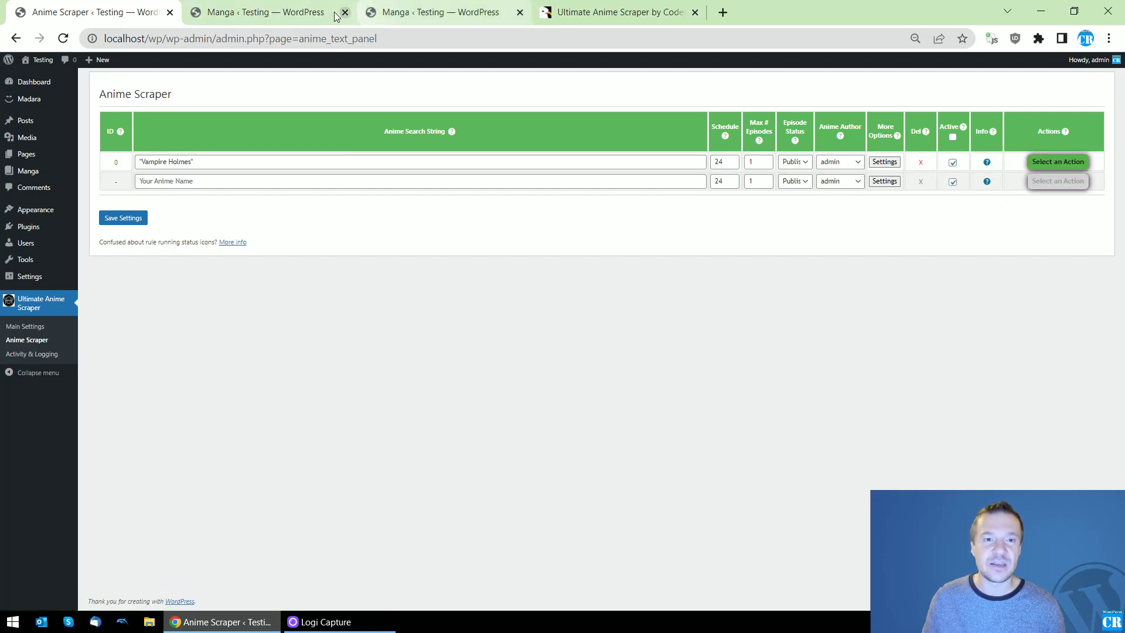
left_click(398, 13)
left_click(166, 160)
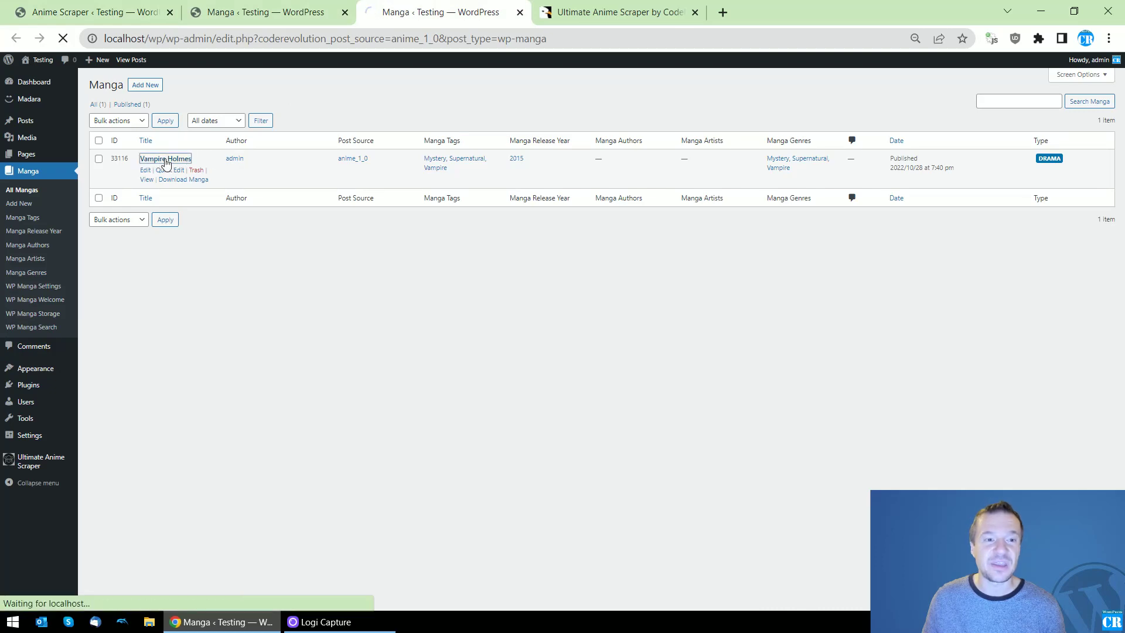
- Check in Text view that Episode 1's video URL is a local MP4 under anime-files/vampire-holmes
left_click(147, 432)
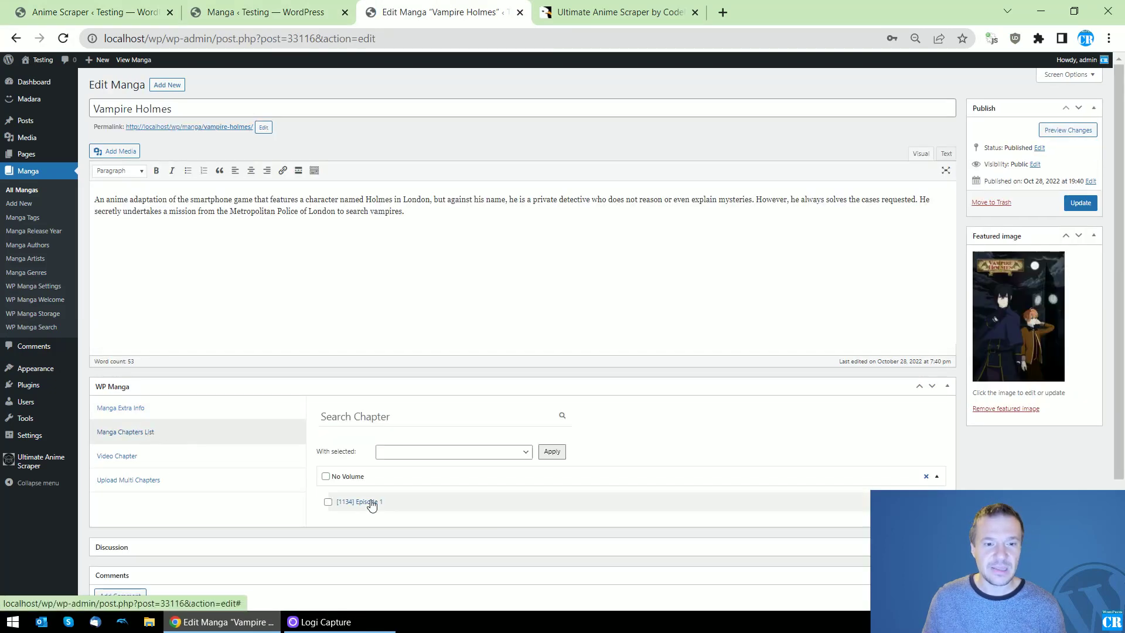
left_click(372, 503)
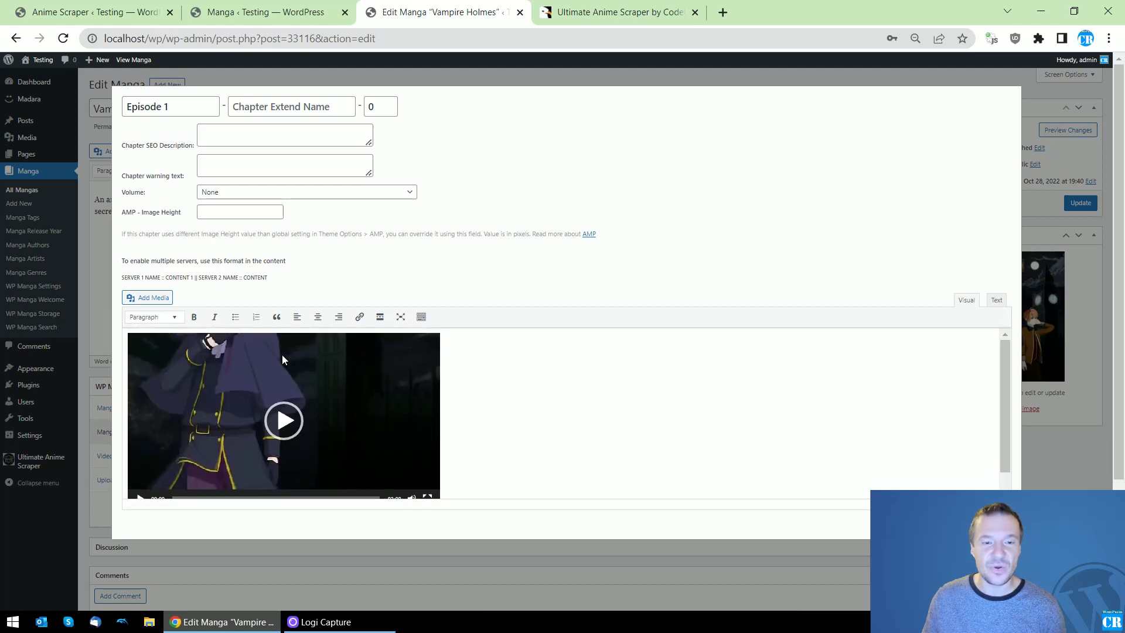
scroll(351, 423, "down", 1)
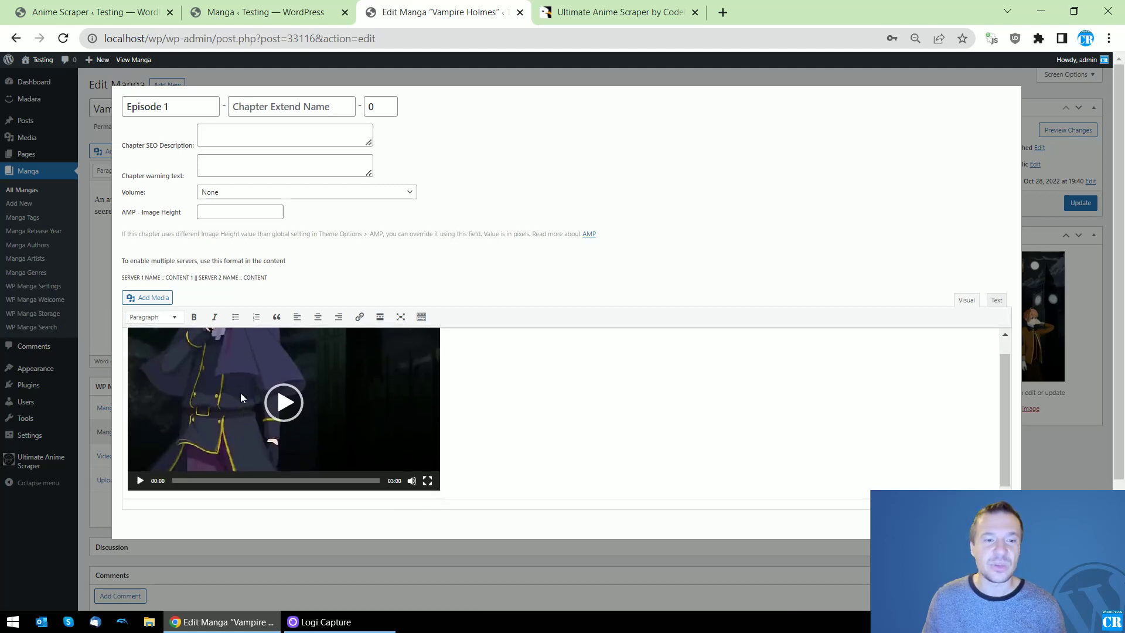
scroll(359, 394, "up", 1)
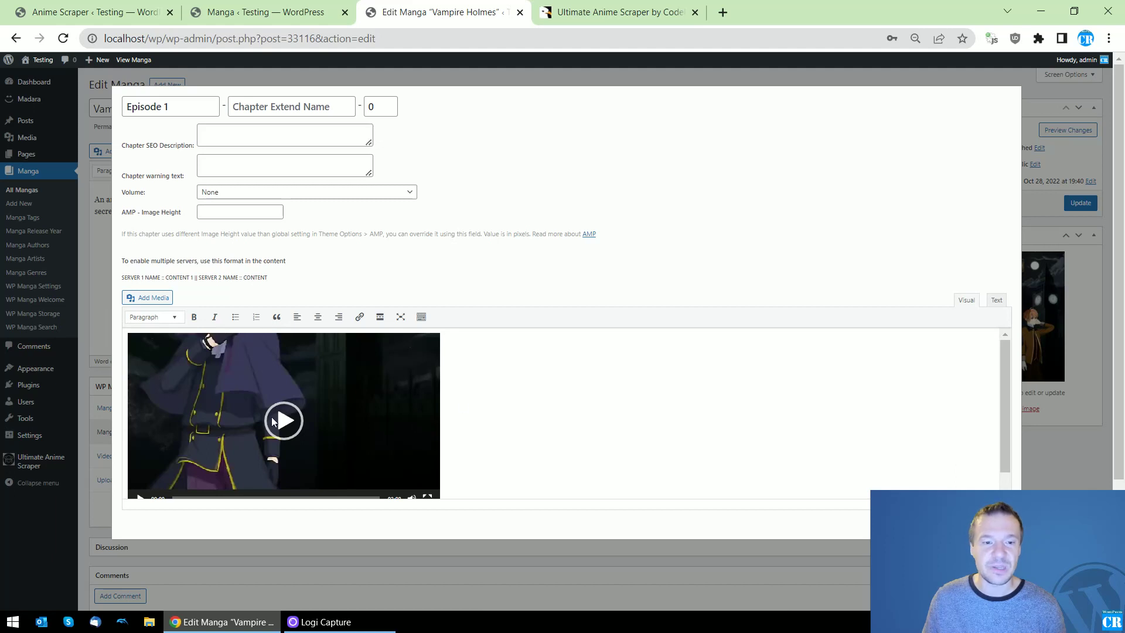
left_click(996, 300)
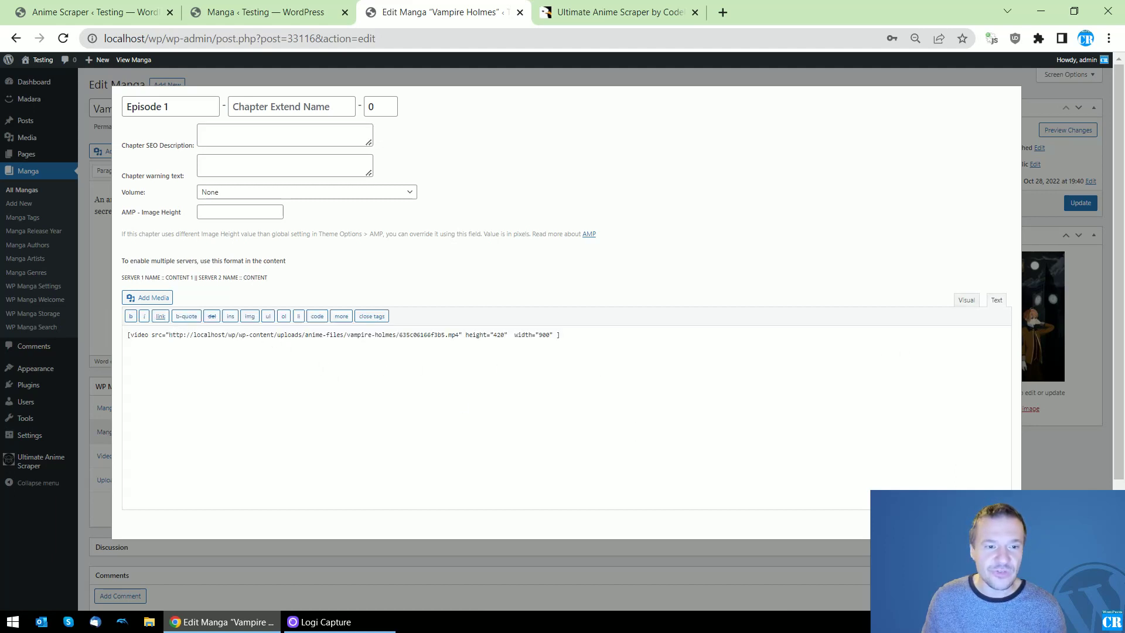
left_click_drag(169, 334, 462, 336)
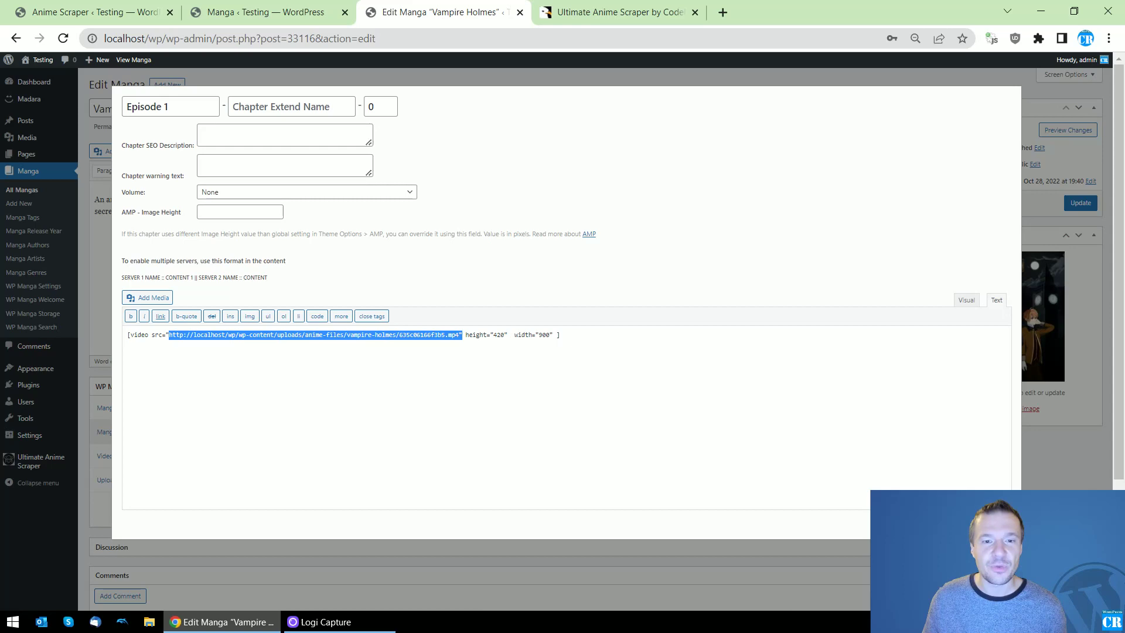
left_click(1062, 468)
- Open the Vampire Holmes public page in a new tab and go to Episode 1
middle_click(221, 126)
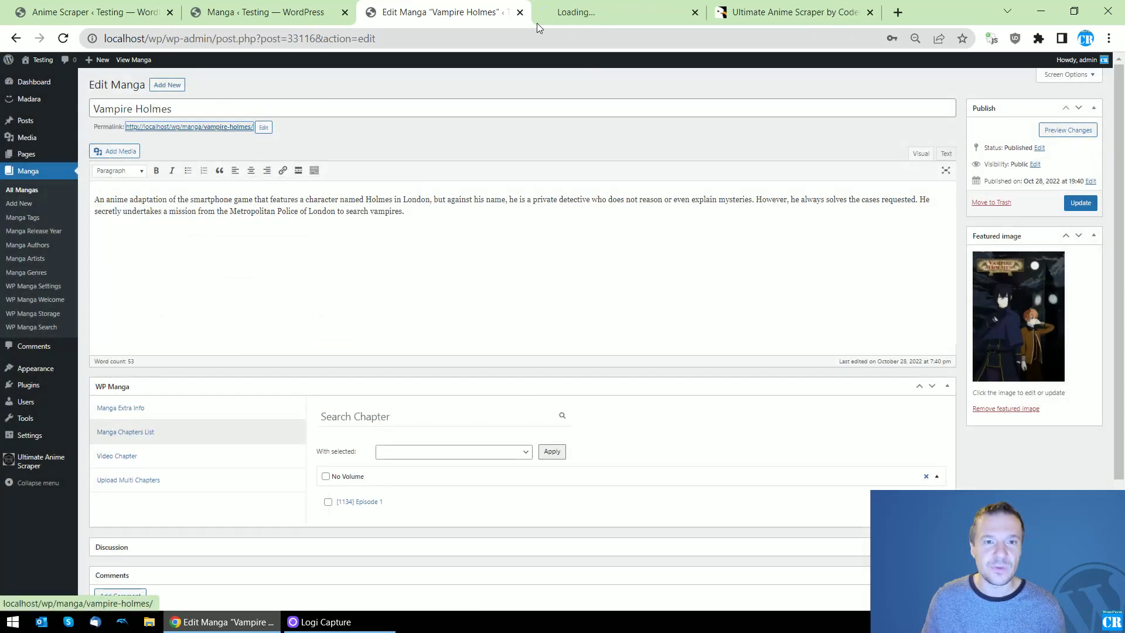
left_click(538, 18)
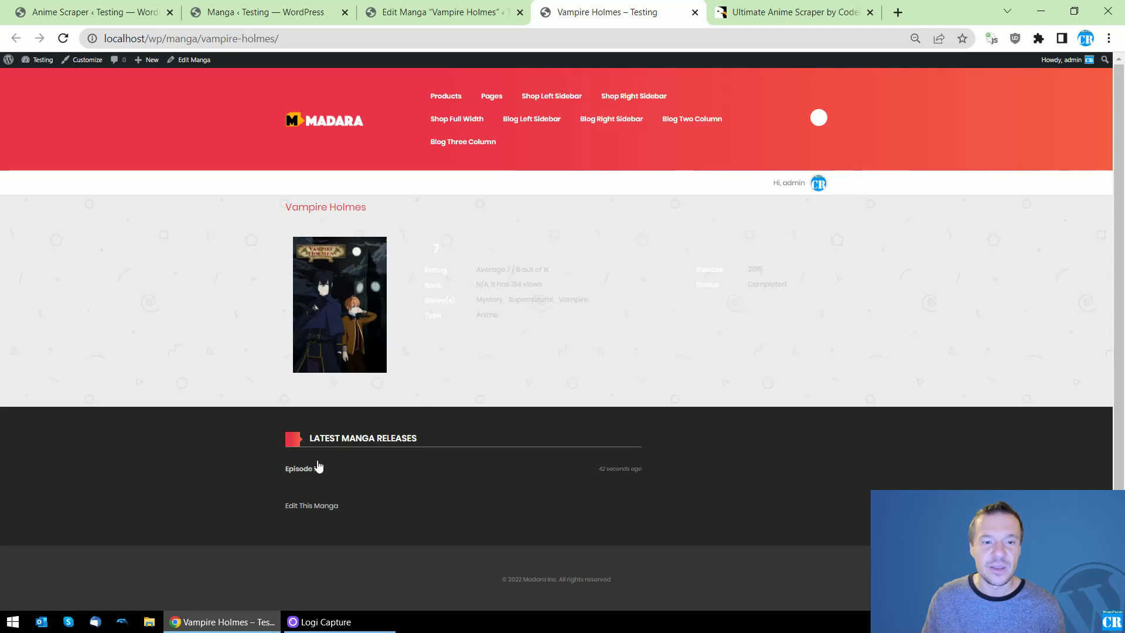
left_click(311, 471)
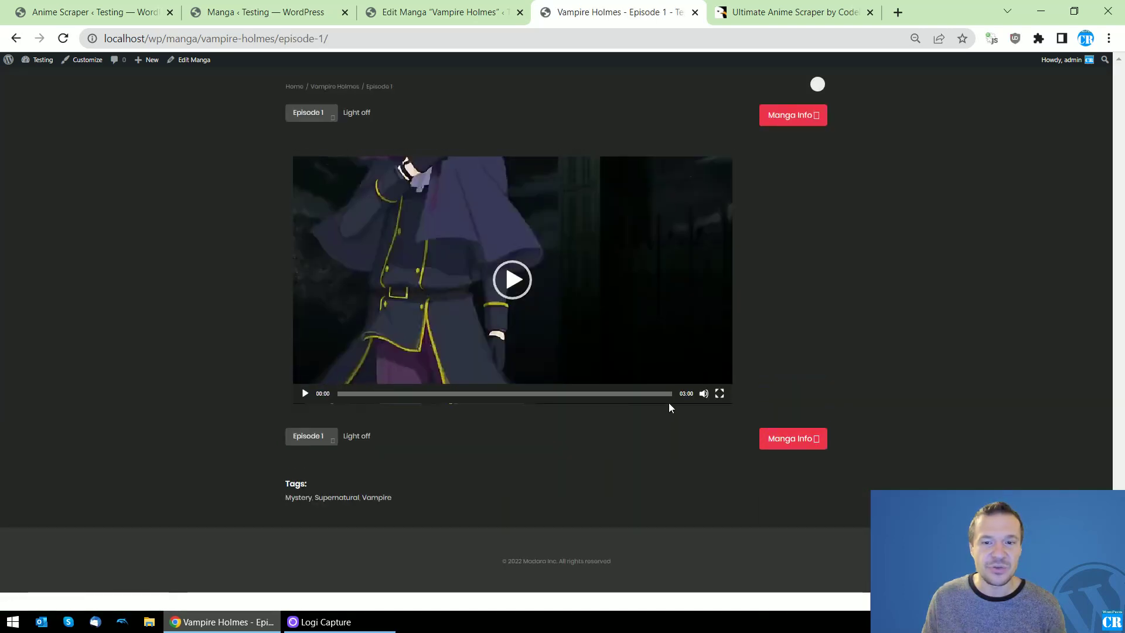
- Mute, play, seek ahead and pause the Episode 1 video, then return to the Manga admin list
left_click(704, 393)
left_click(512, 280)
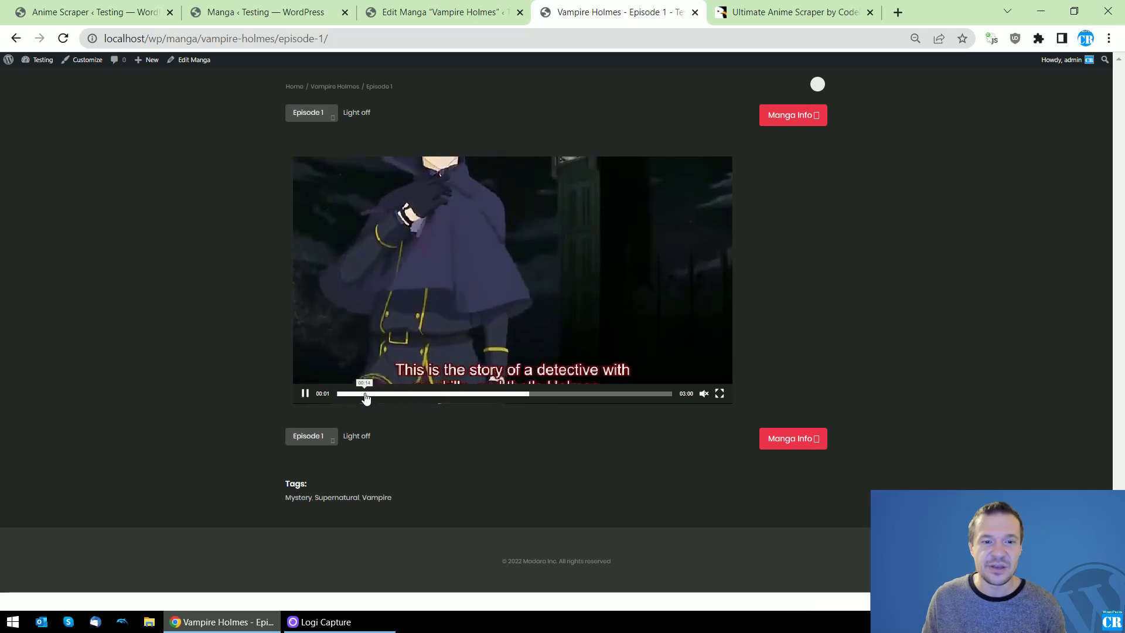
left_click(365, 393)
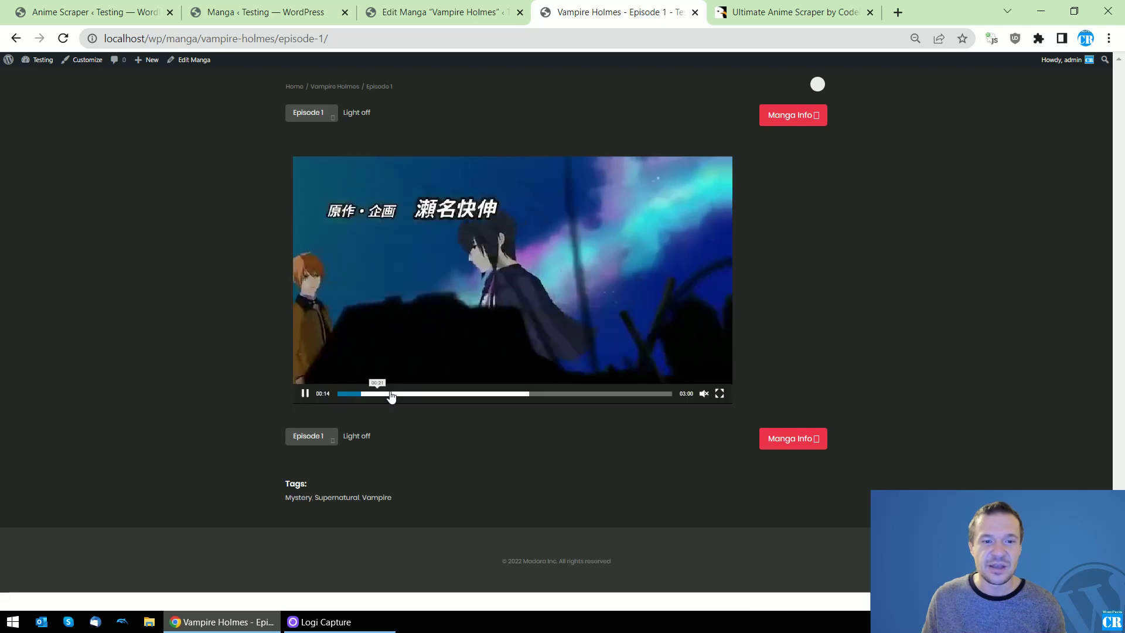
left_click(392, 393)
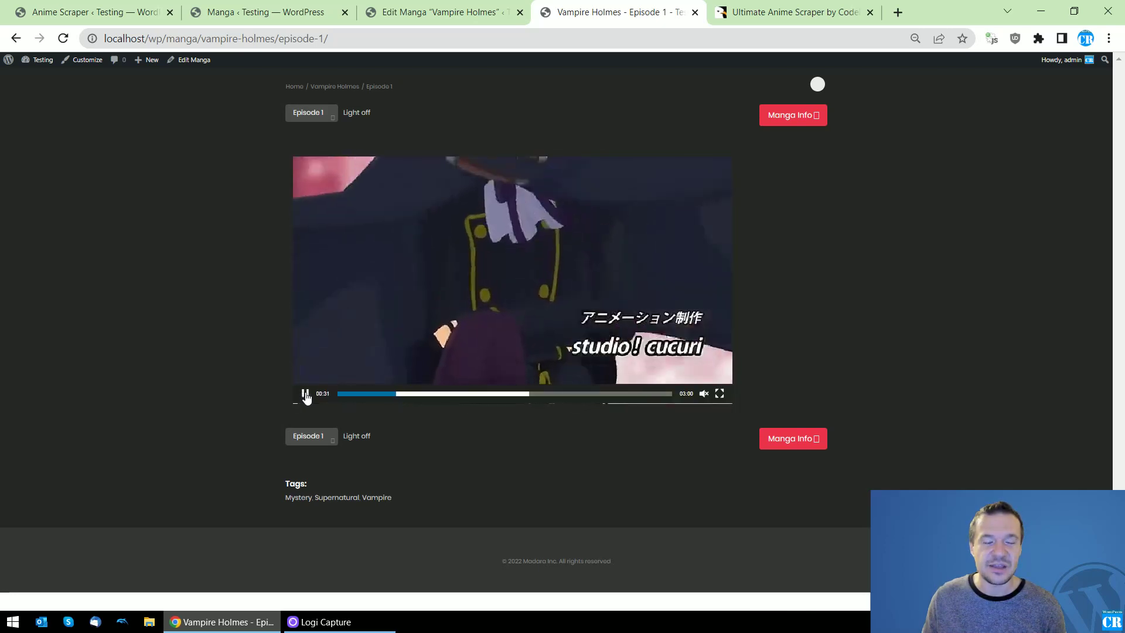
left_click(305, 394)
left_click(258, 5)
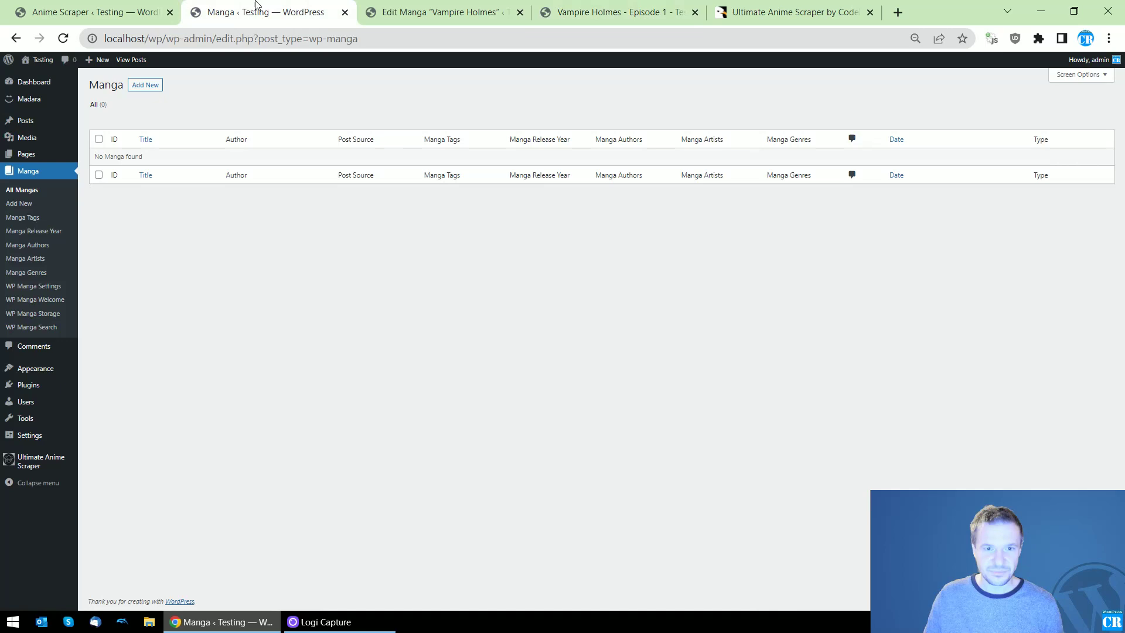
- Pass by the Anime Scraper rules and show the Ultimate Anime Scraper CodeCanyon page with its $69 license
left_click(141, 4)
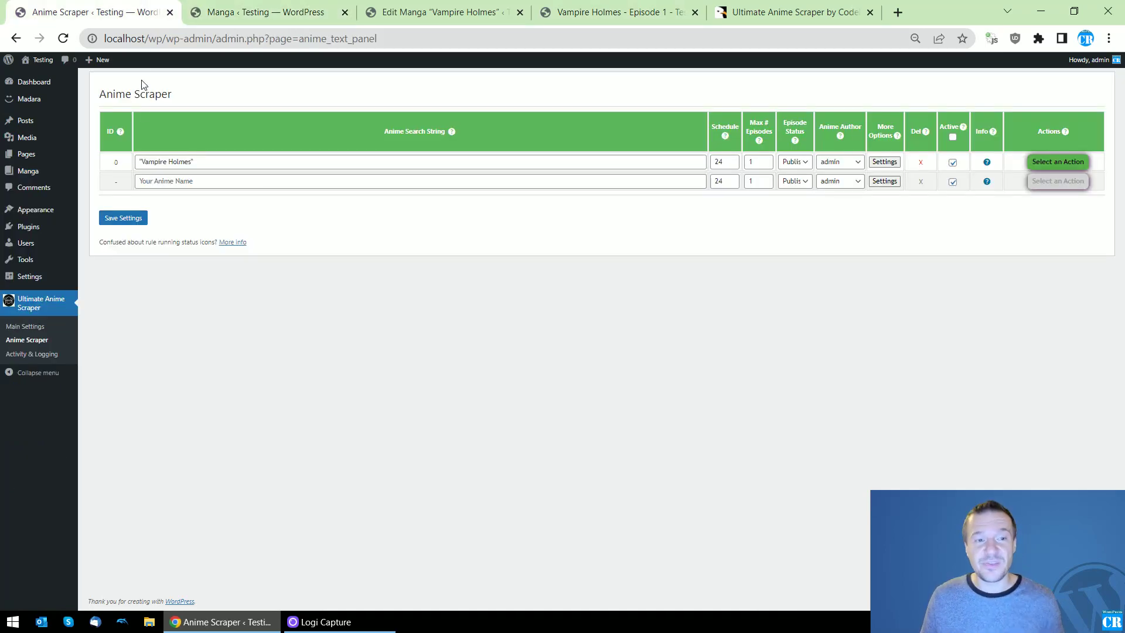
left_click(740, 6)
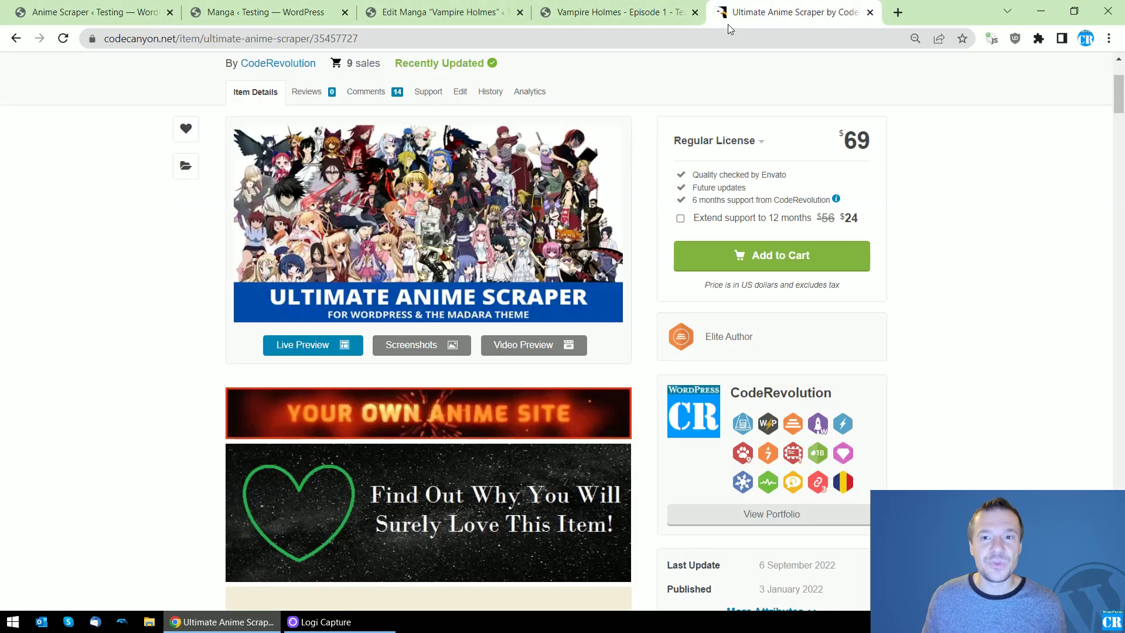